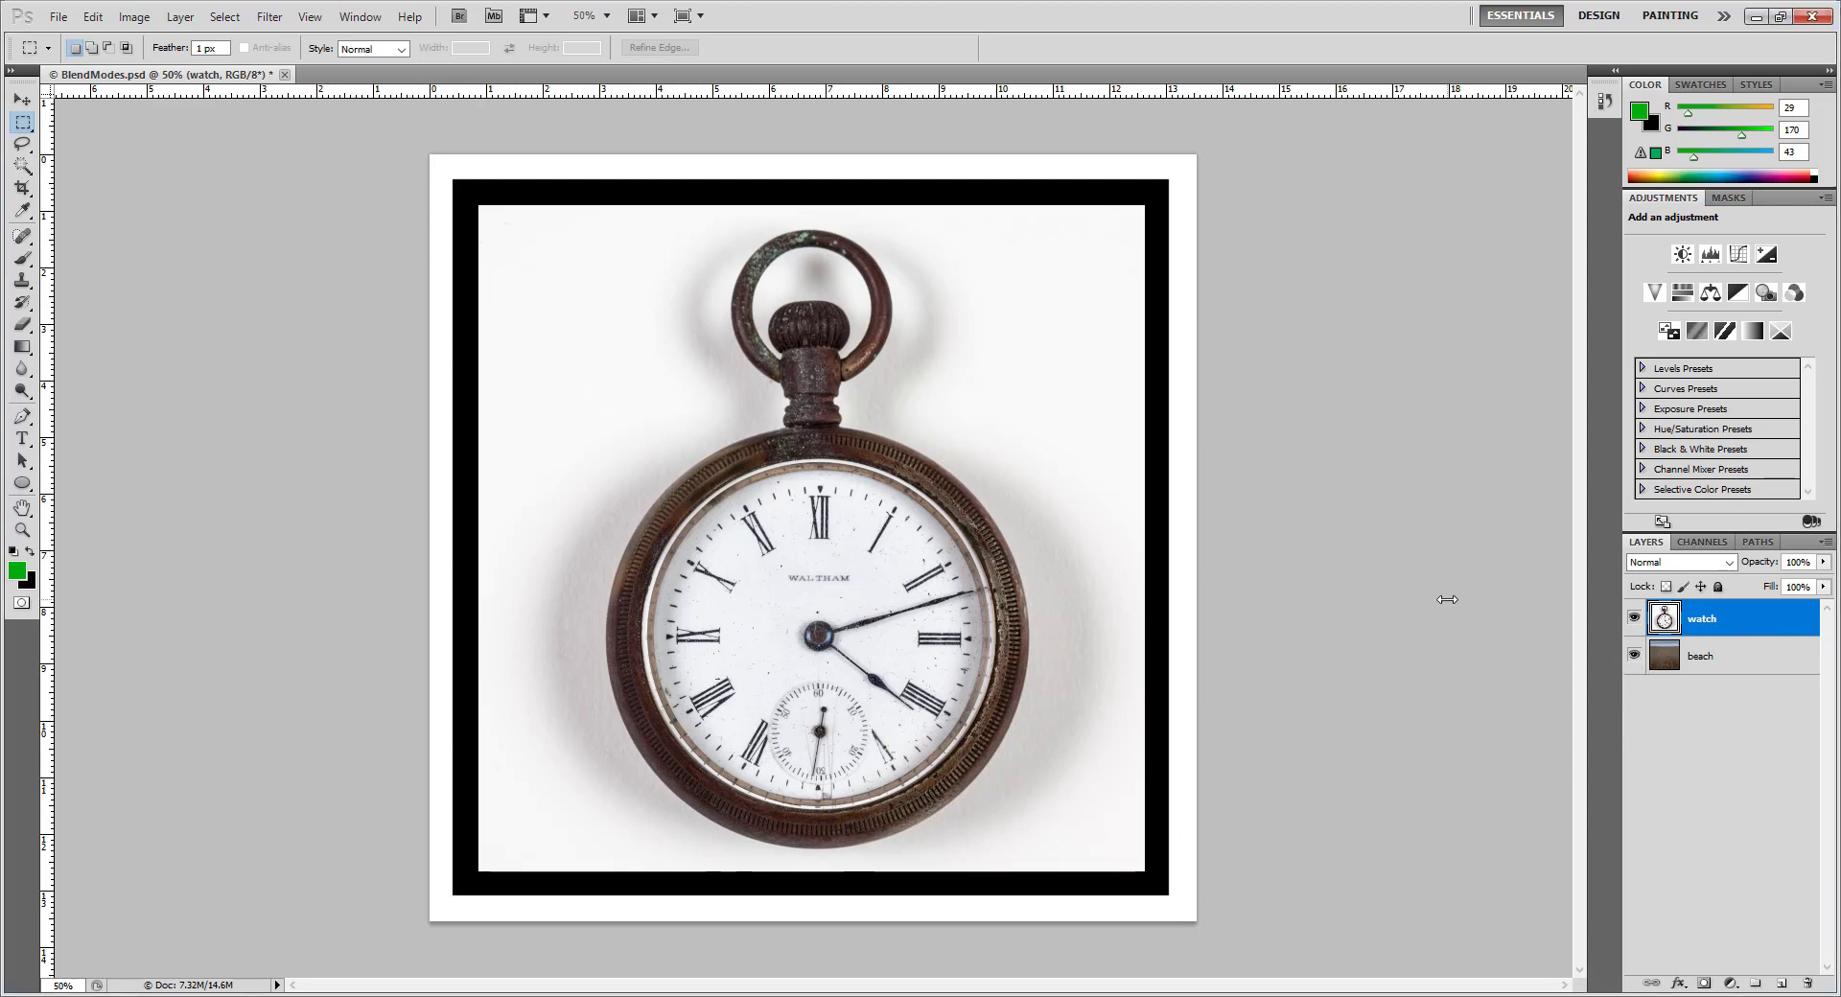
Hide and reshow the watch and beach layers in turn to examine how they stack
{"action": "left_click", "coordinate": [1634, 620]}
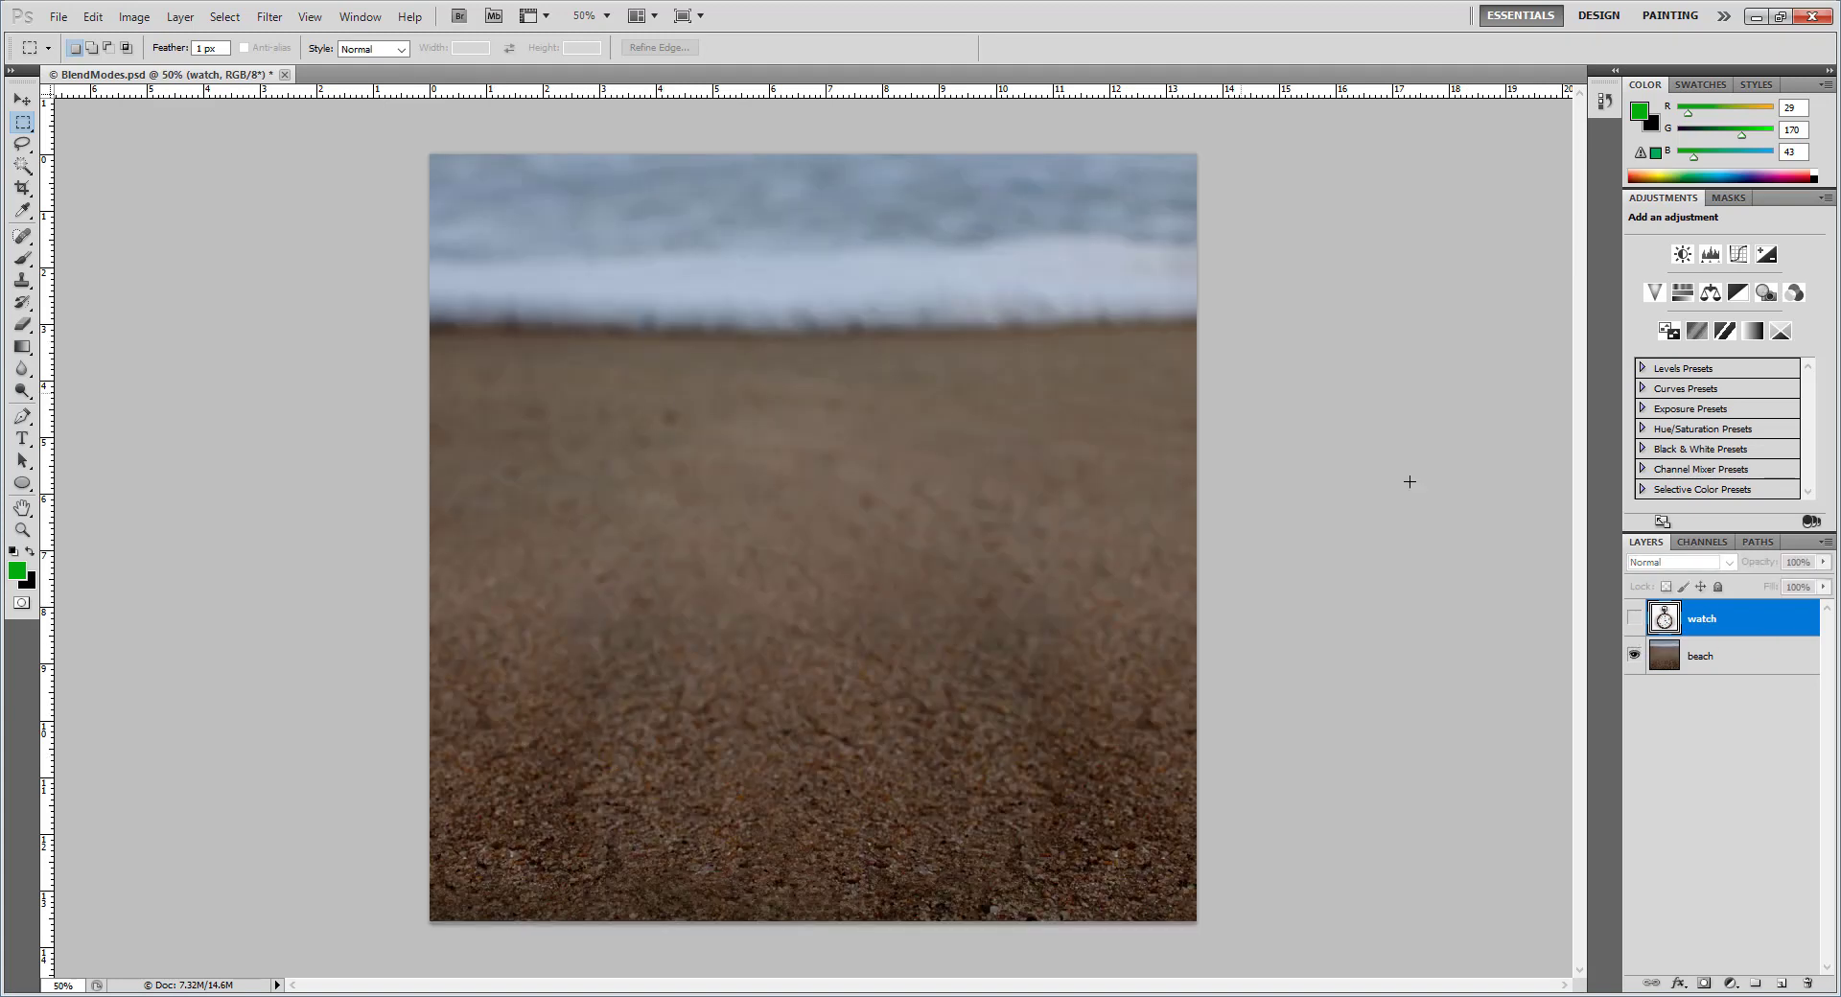
{"action": "left_click", "coordinate": [1634, 618]}
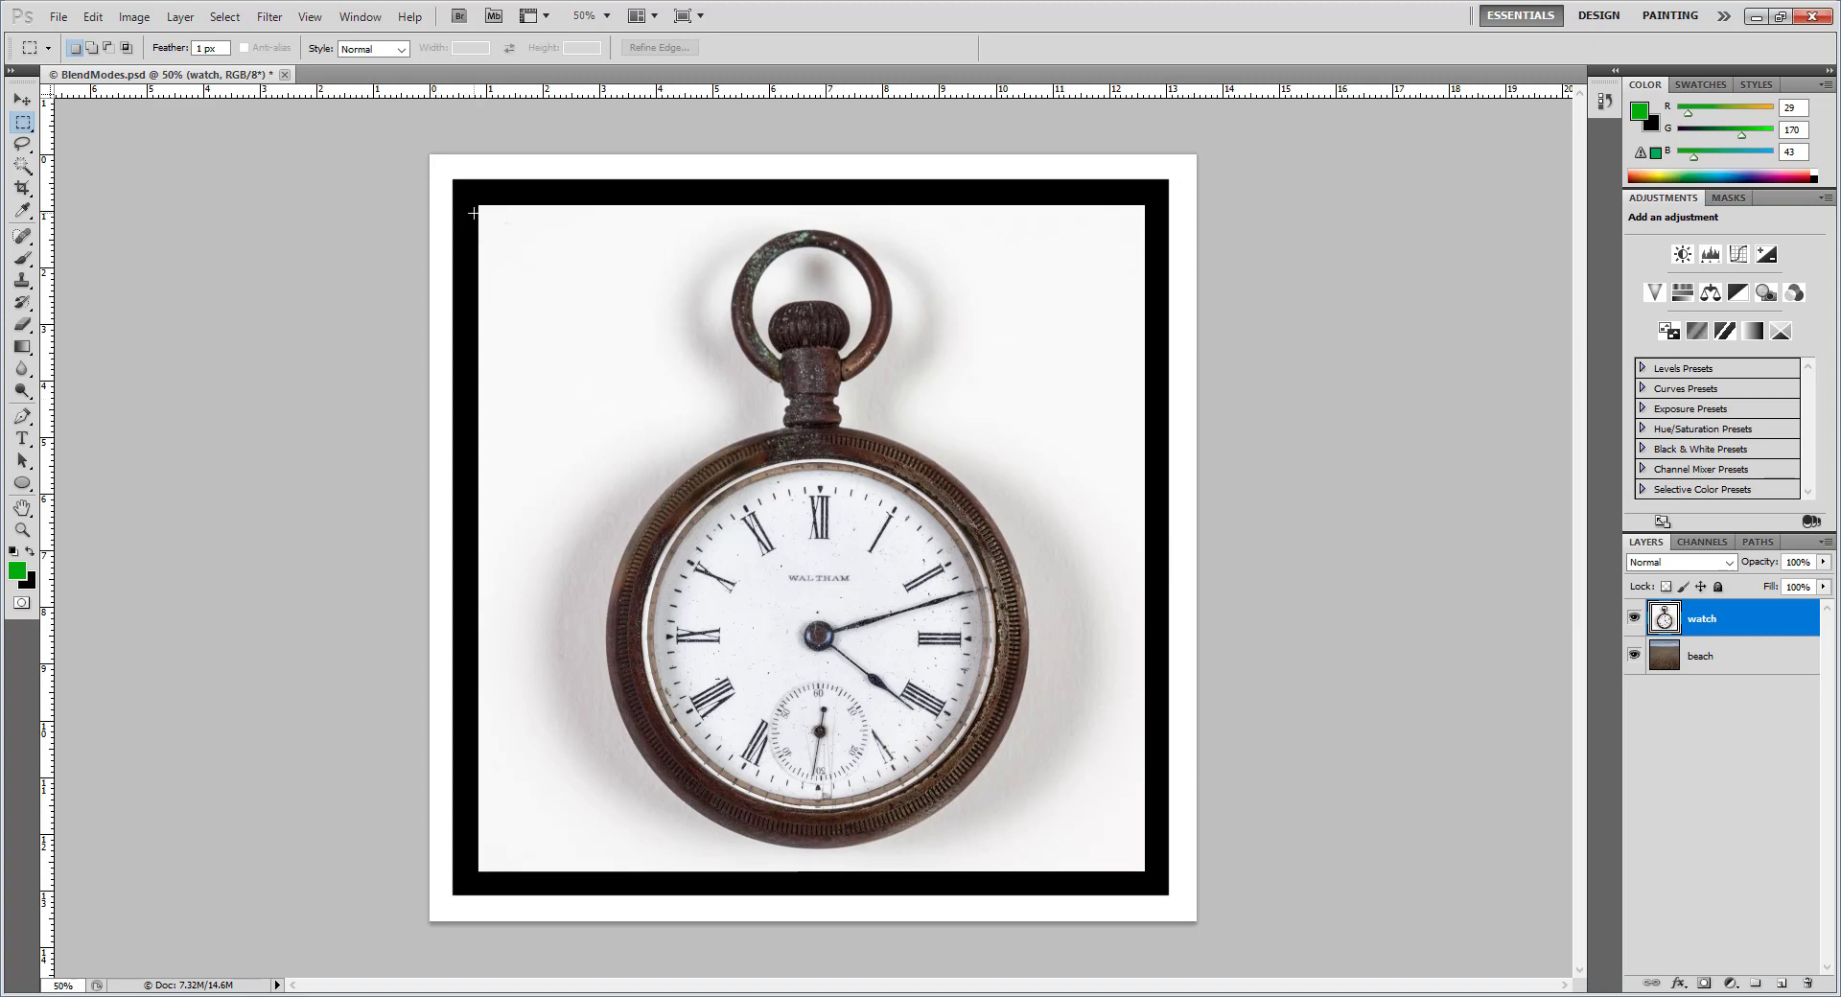
{"action": "left_click", "coordinate": [1634, 655]}
{"action": "left_click", "coordinate": [1633, 656]}
{"action": "left_click", "coordinate": [1634, 618]}
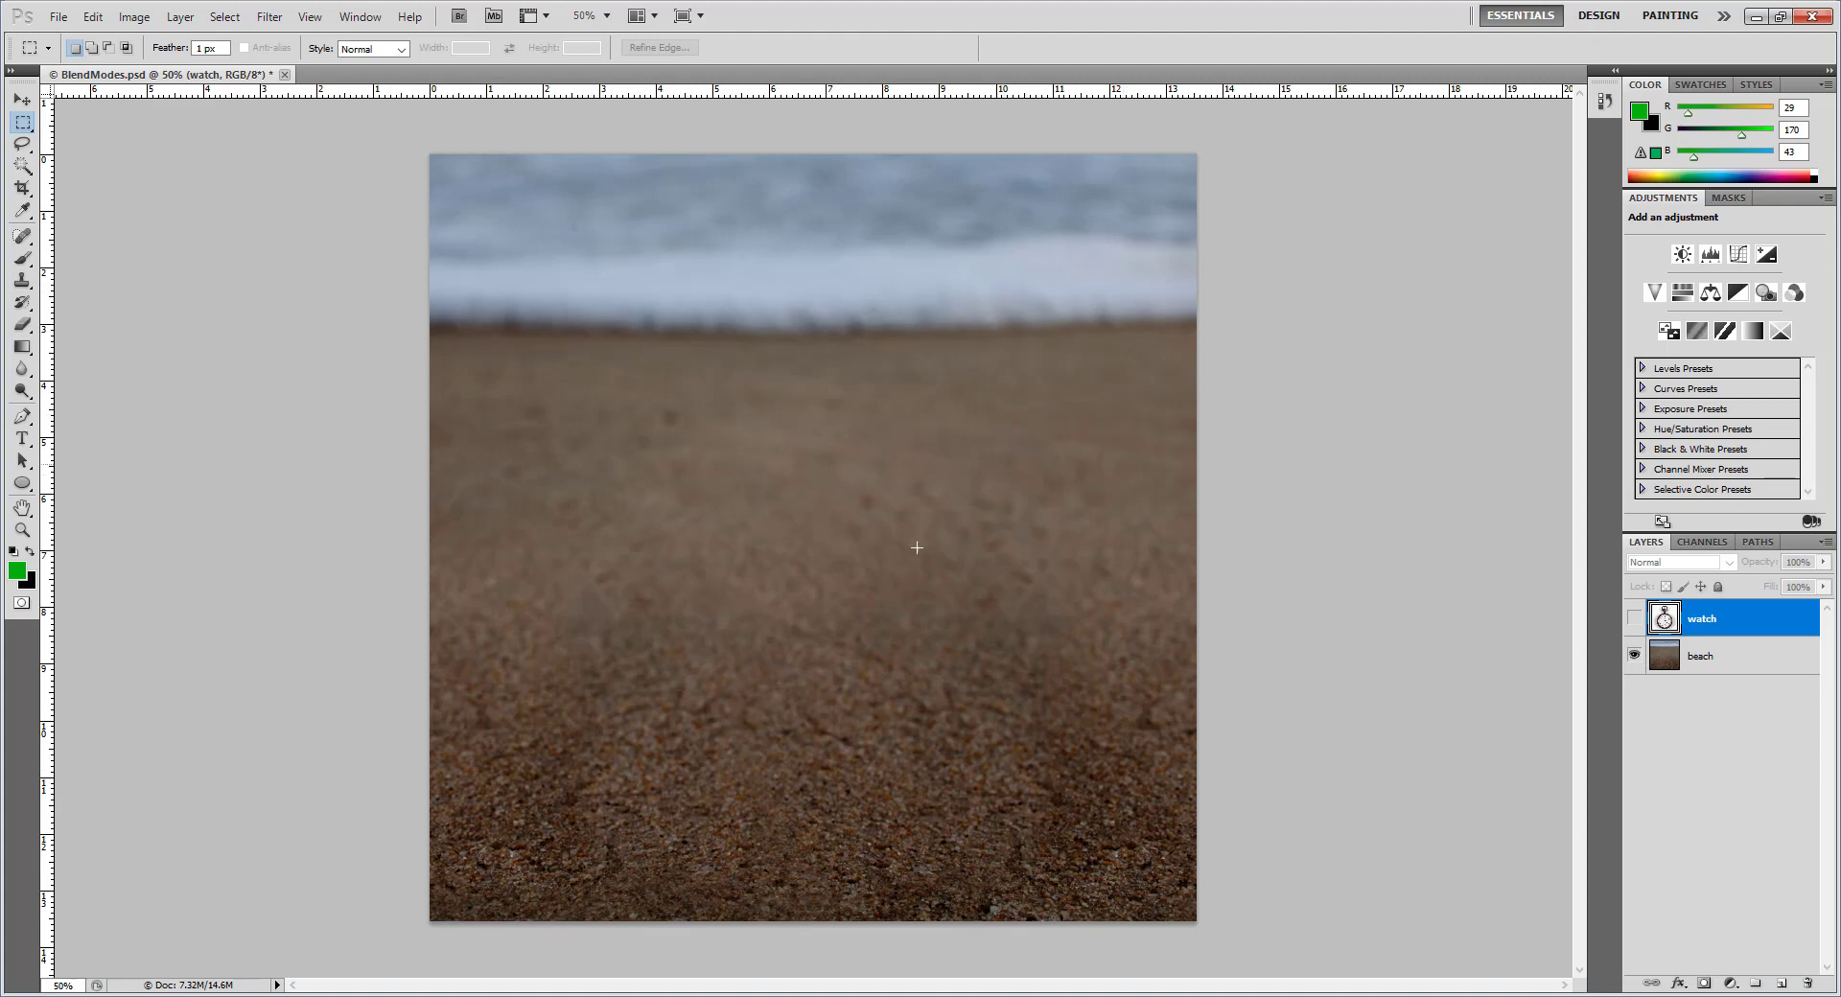
{"action": "left_click", "coordinate": [1634, 619]}
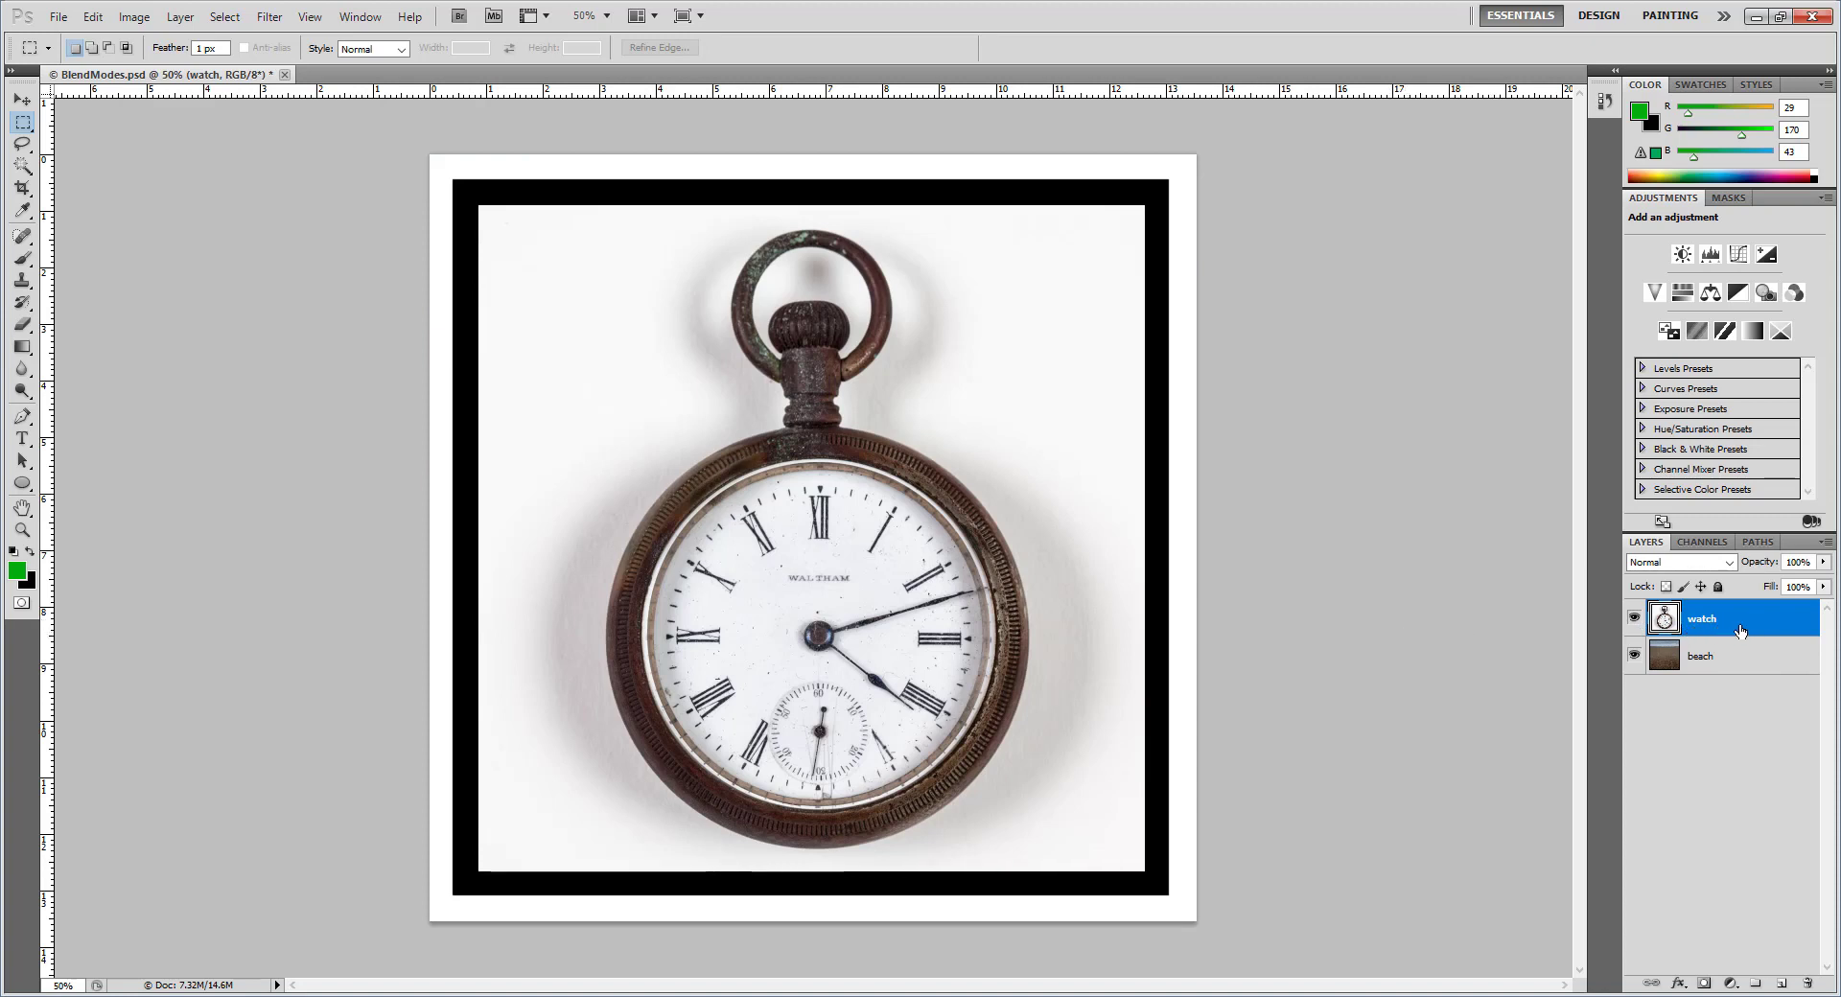
Select the beach layer and the watch layer in turn, and look over the blend modes available for the watch
{"action": "left_click", "coordinate": [1728, 673]}
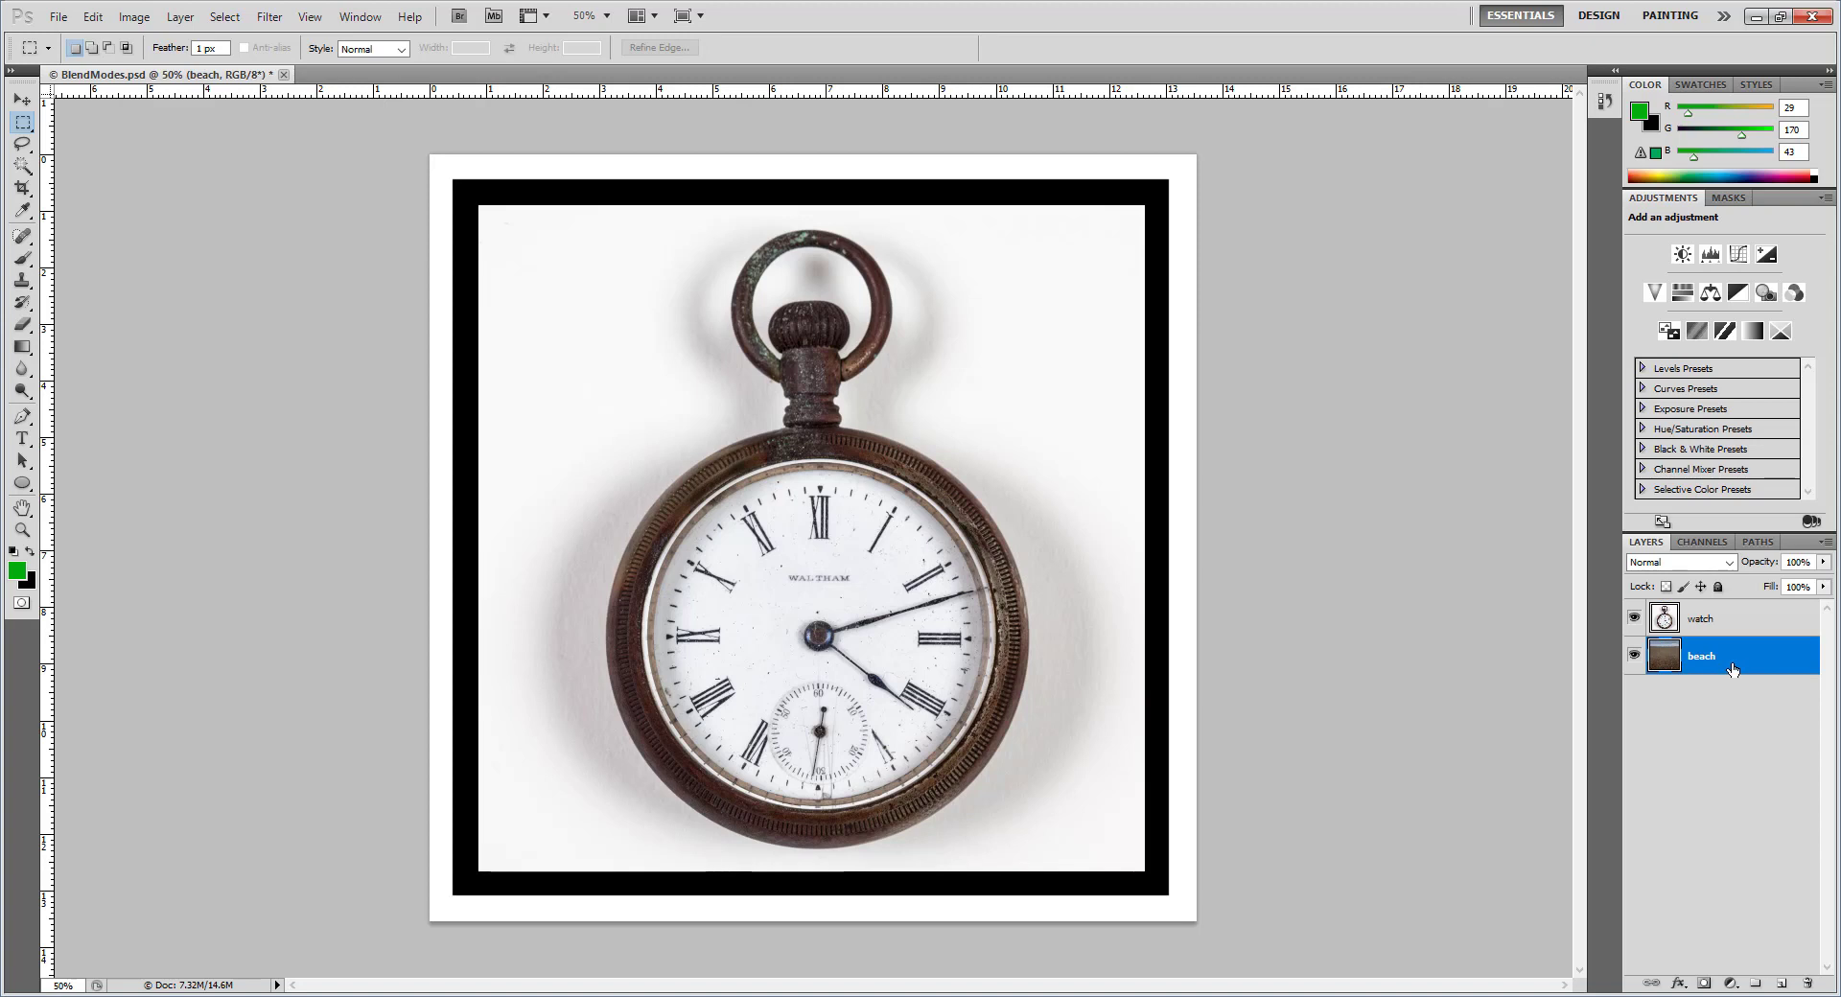
{"action": "left_click", "coordinate": [1735, 629]}
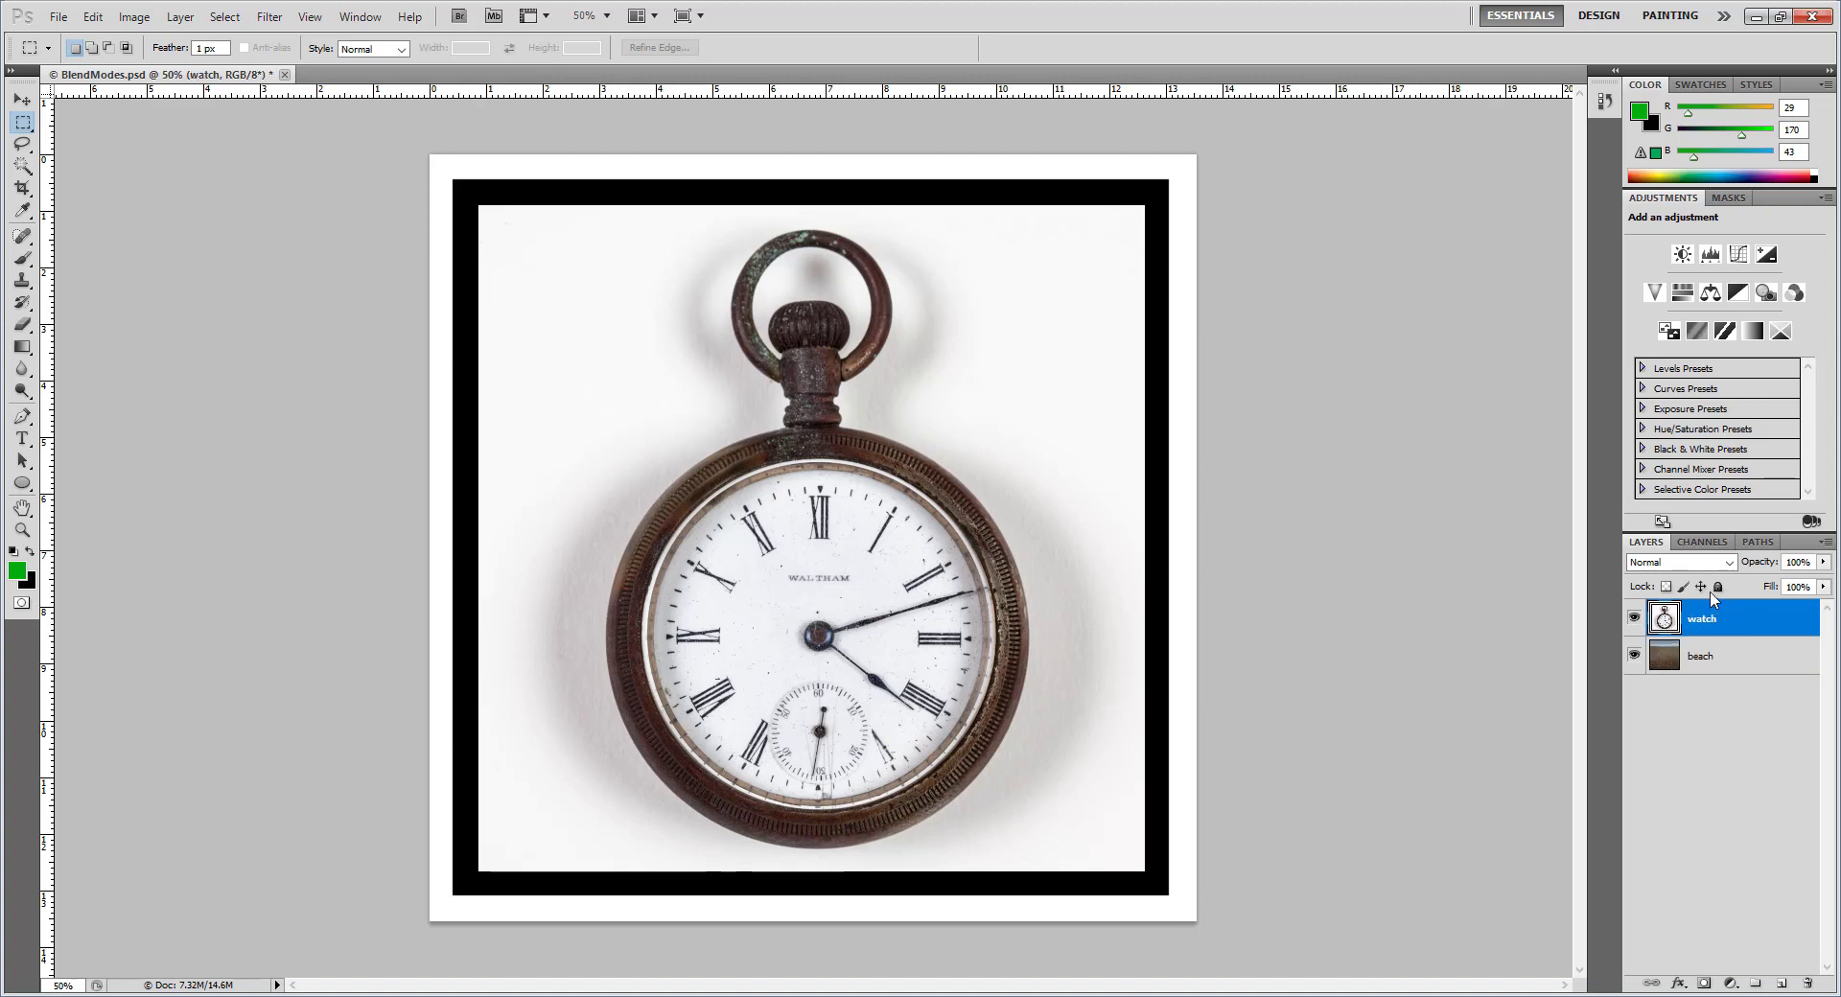
{"action": "left_click", "coordinate": [1662, 566]}
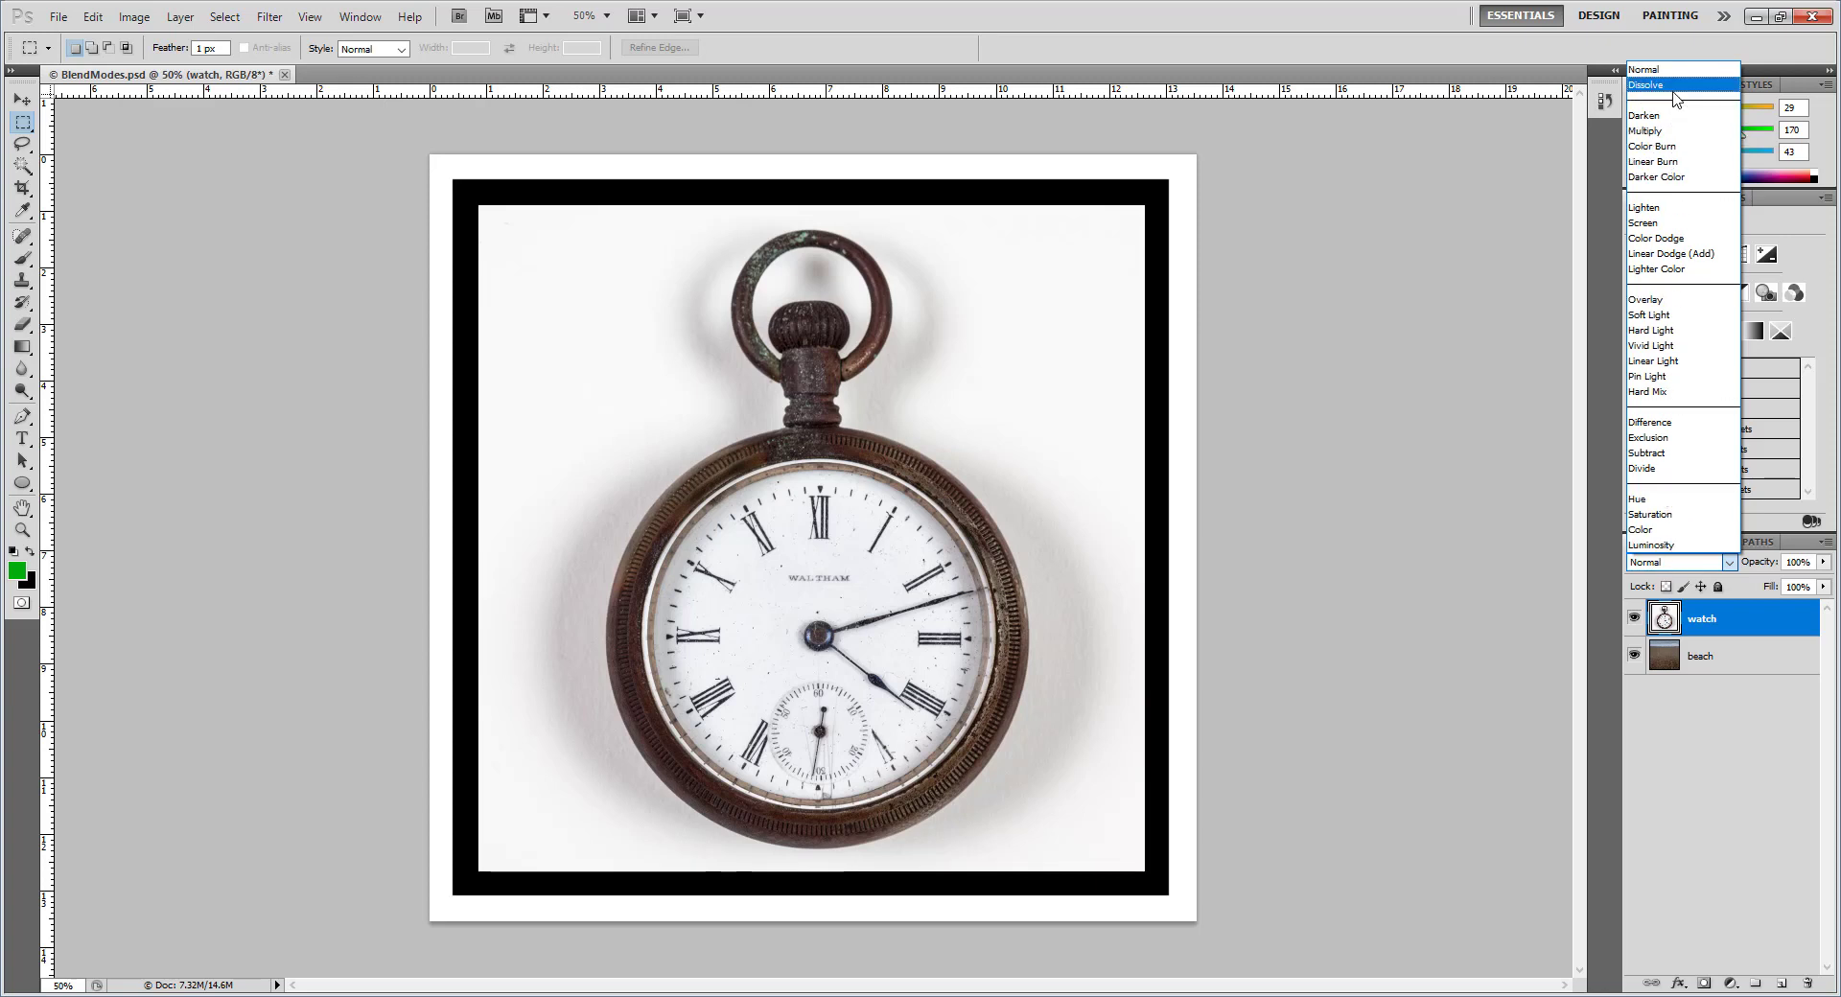
{"action": "left_click", "coordinate": [1422, 629]}
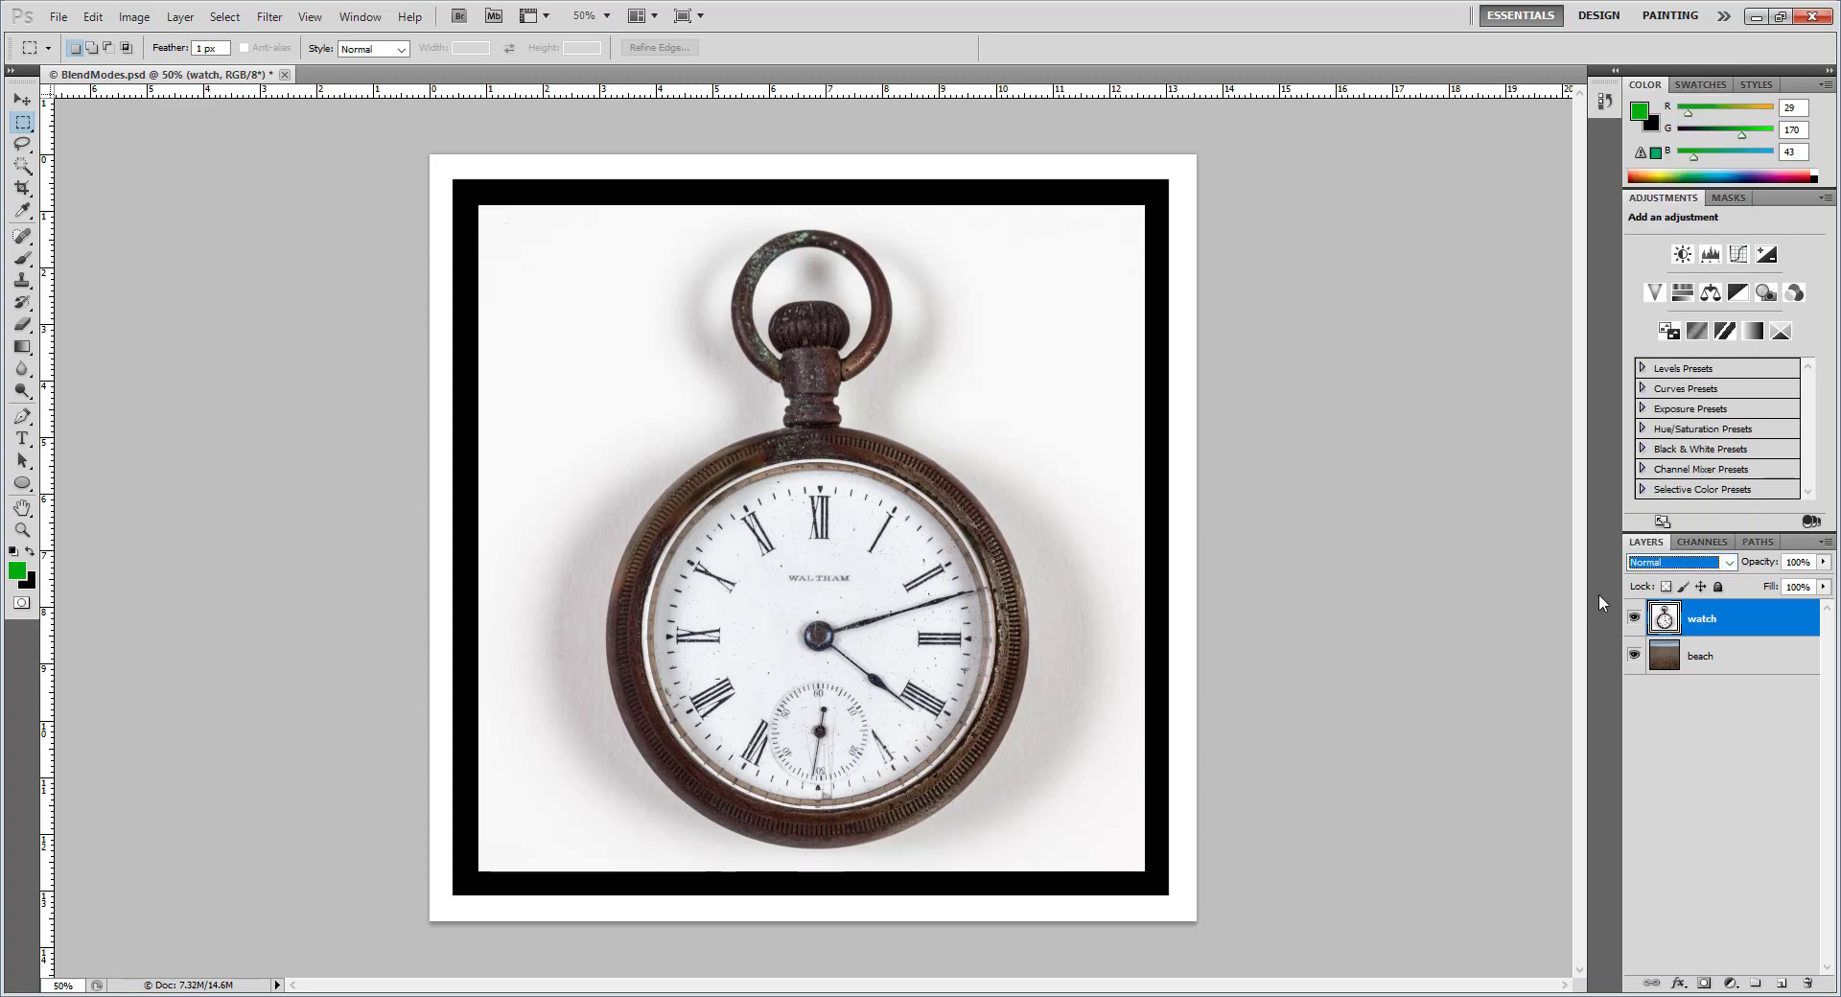
Try the Dissolve blend mode on the watch layer, lowering its opacity to about 39% and restoring it to 100%
{"action": "left_click", "coordinate": [1641, 564]}
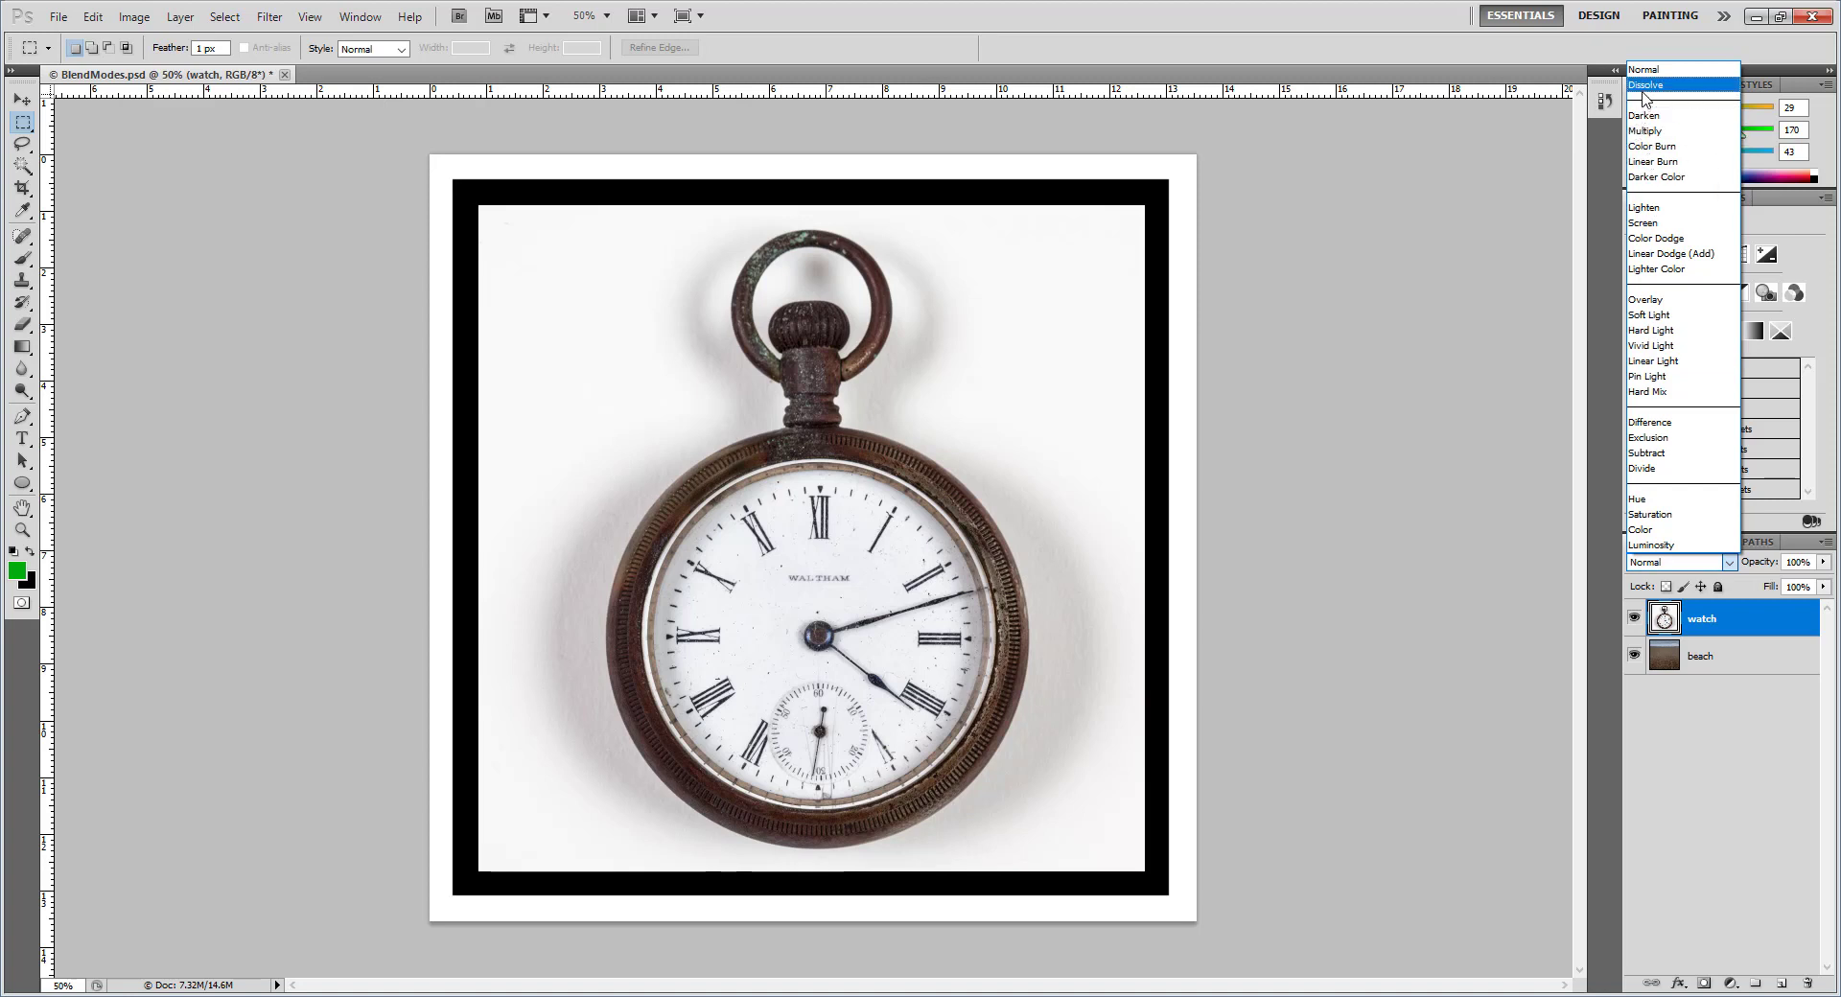
{"action": "left_click", "coordinate": [1645, 85]}
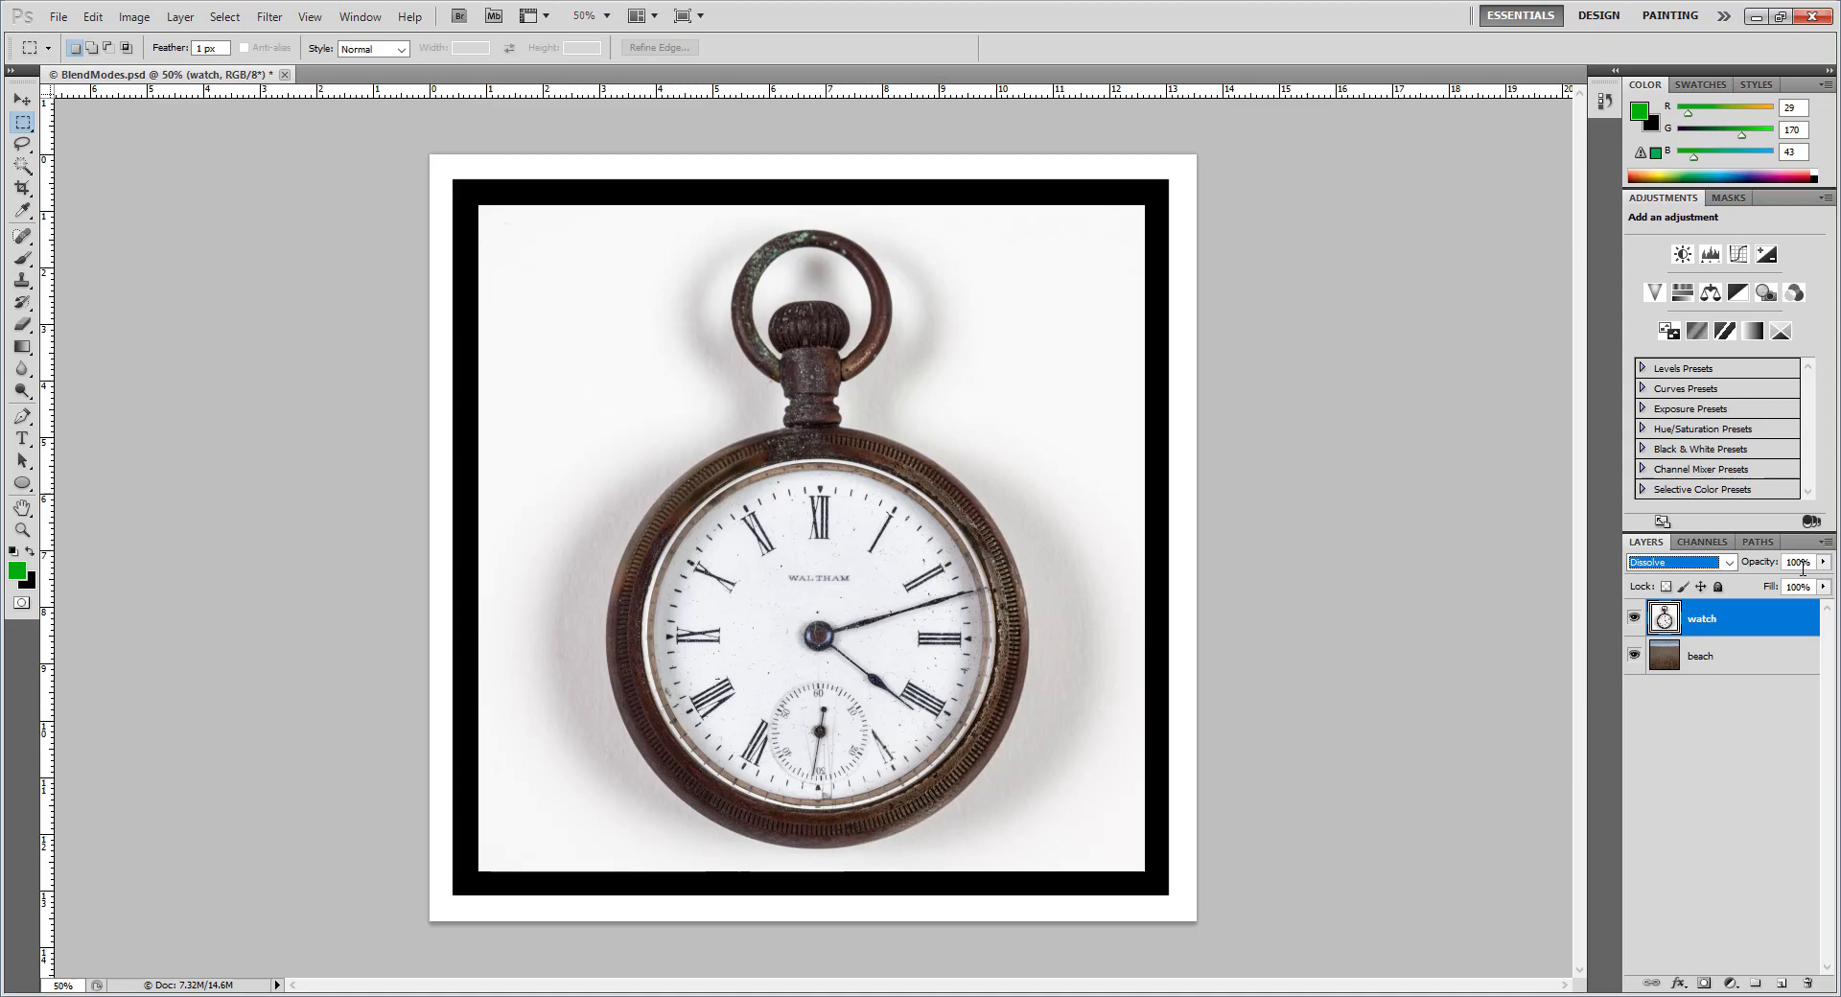
{"action": "left_click", "coordinate": [1822, 562]}
{"action": "left_click_drag", "start_coordinate": [1824, 582], "coordinate": [1768, 592]}
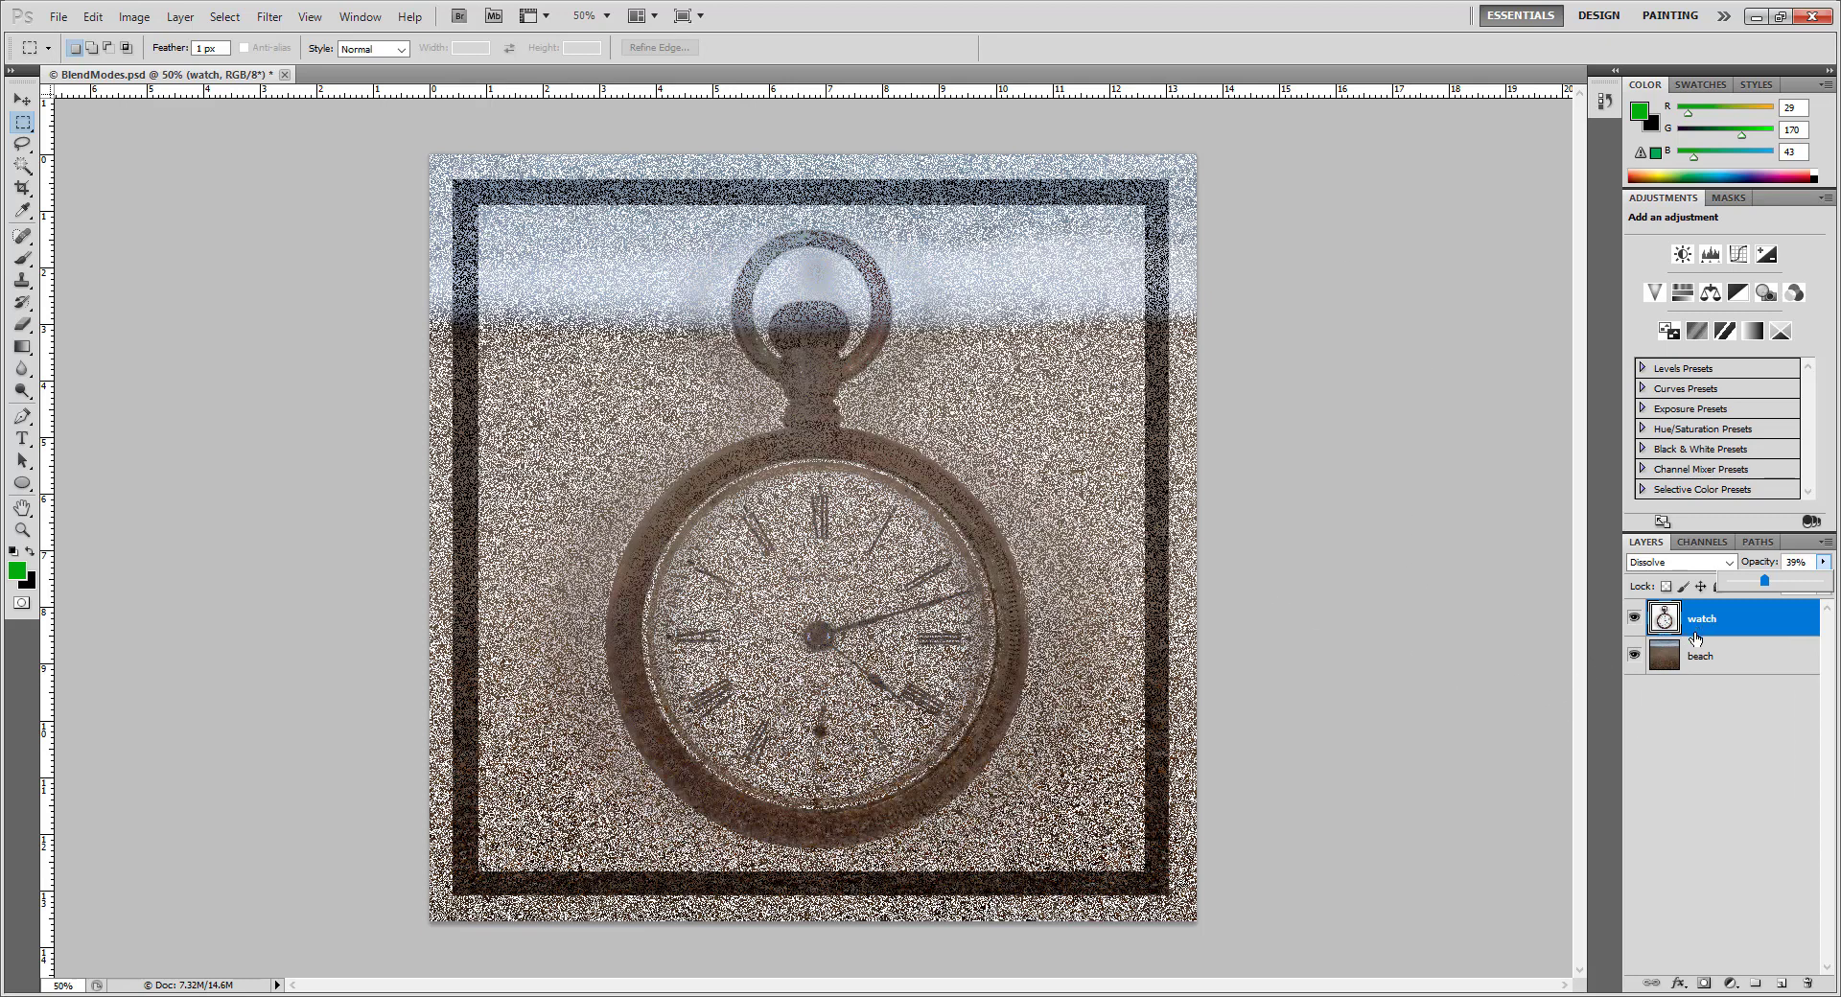
{"action": "left_click_drag", "start_coordinate": [1762, 583], "coordinate": [1811, 592]}
Try the Darken, Multiply and Linear Burn blend modes on the watch layer, and return it to Darken
{"action": "left_click", "coordinate": [1687, 562]}
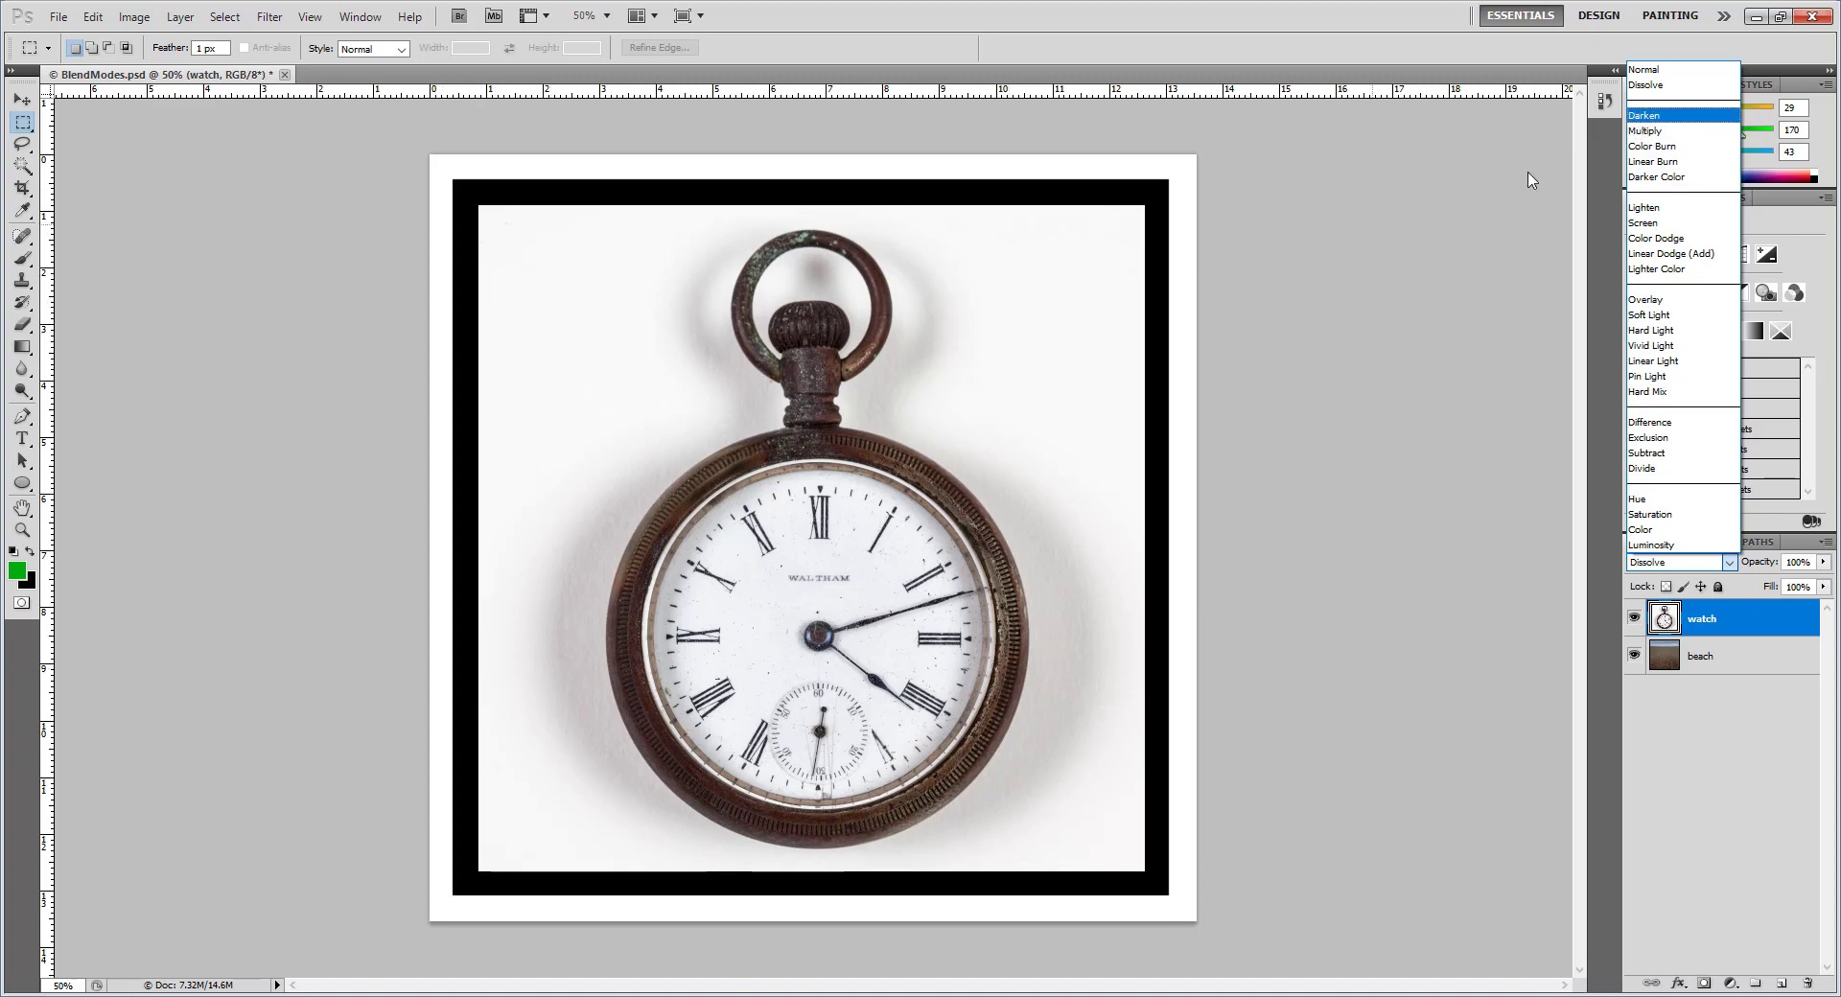
{"action": "left_click", "coordinate": [1651, 116]}
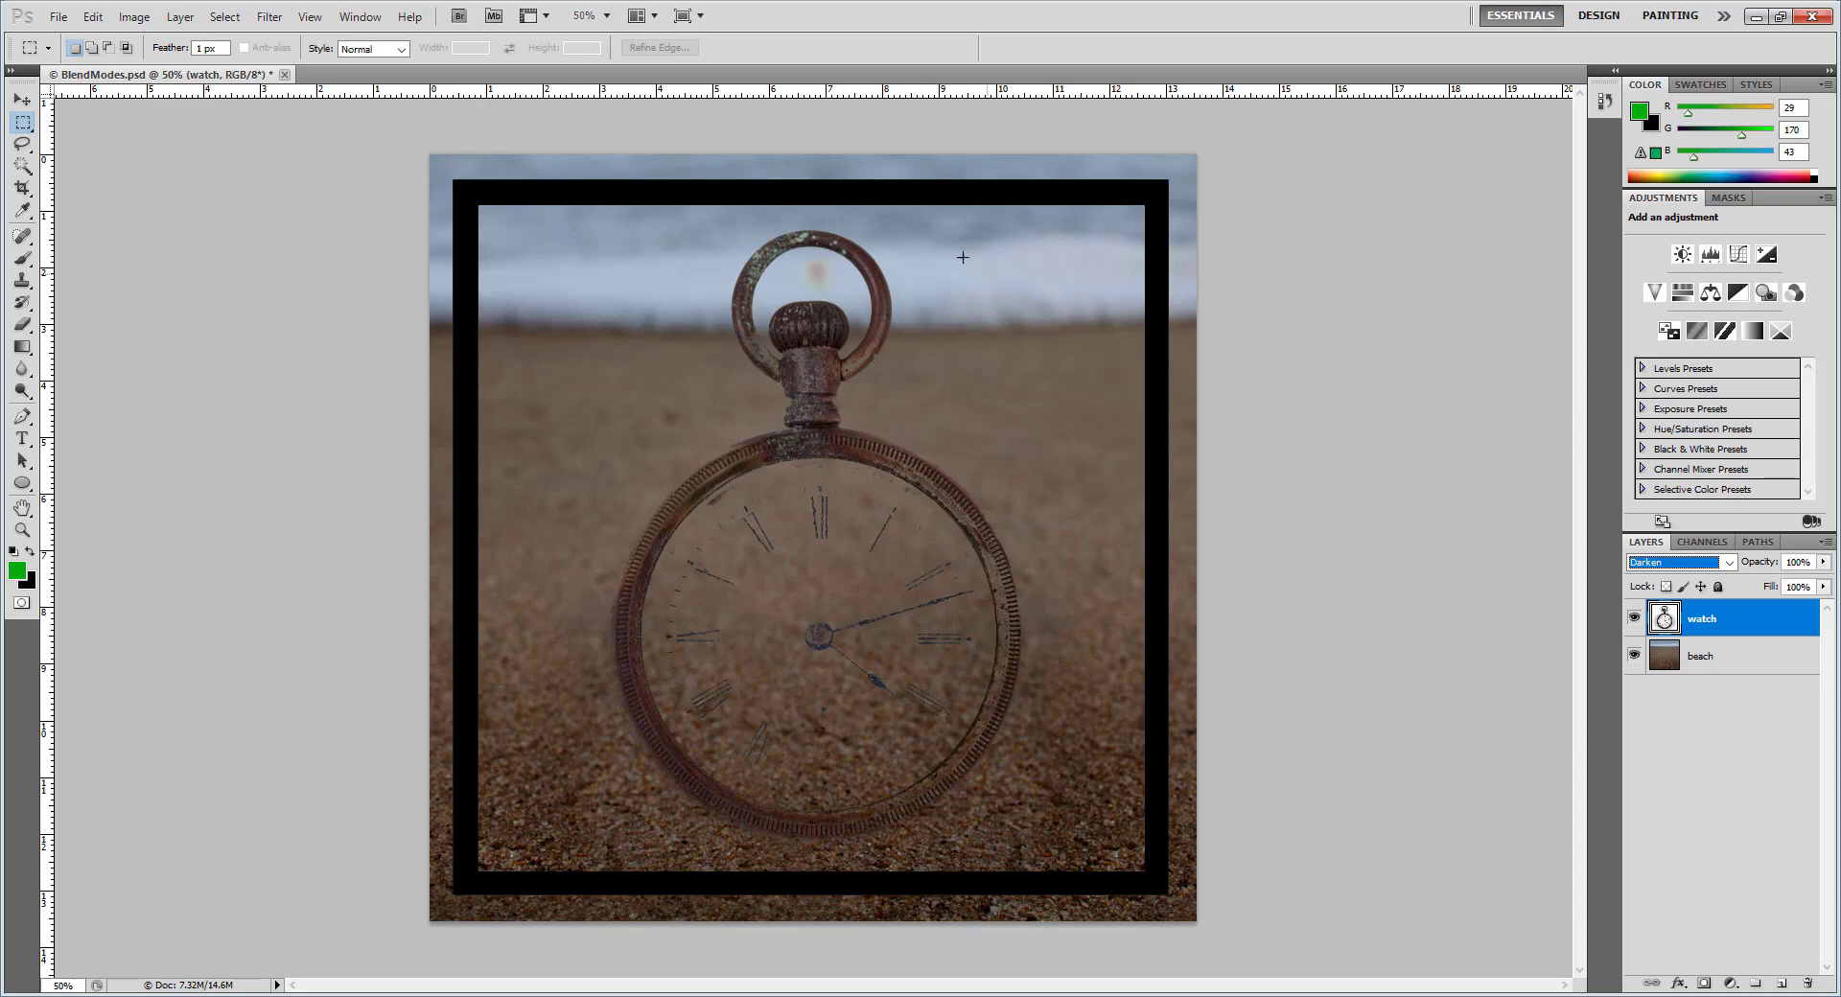
{"action": "left_click", "coordinate": [1668, 563]}
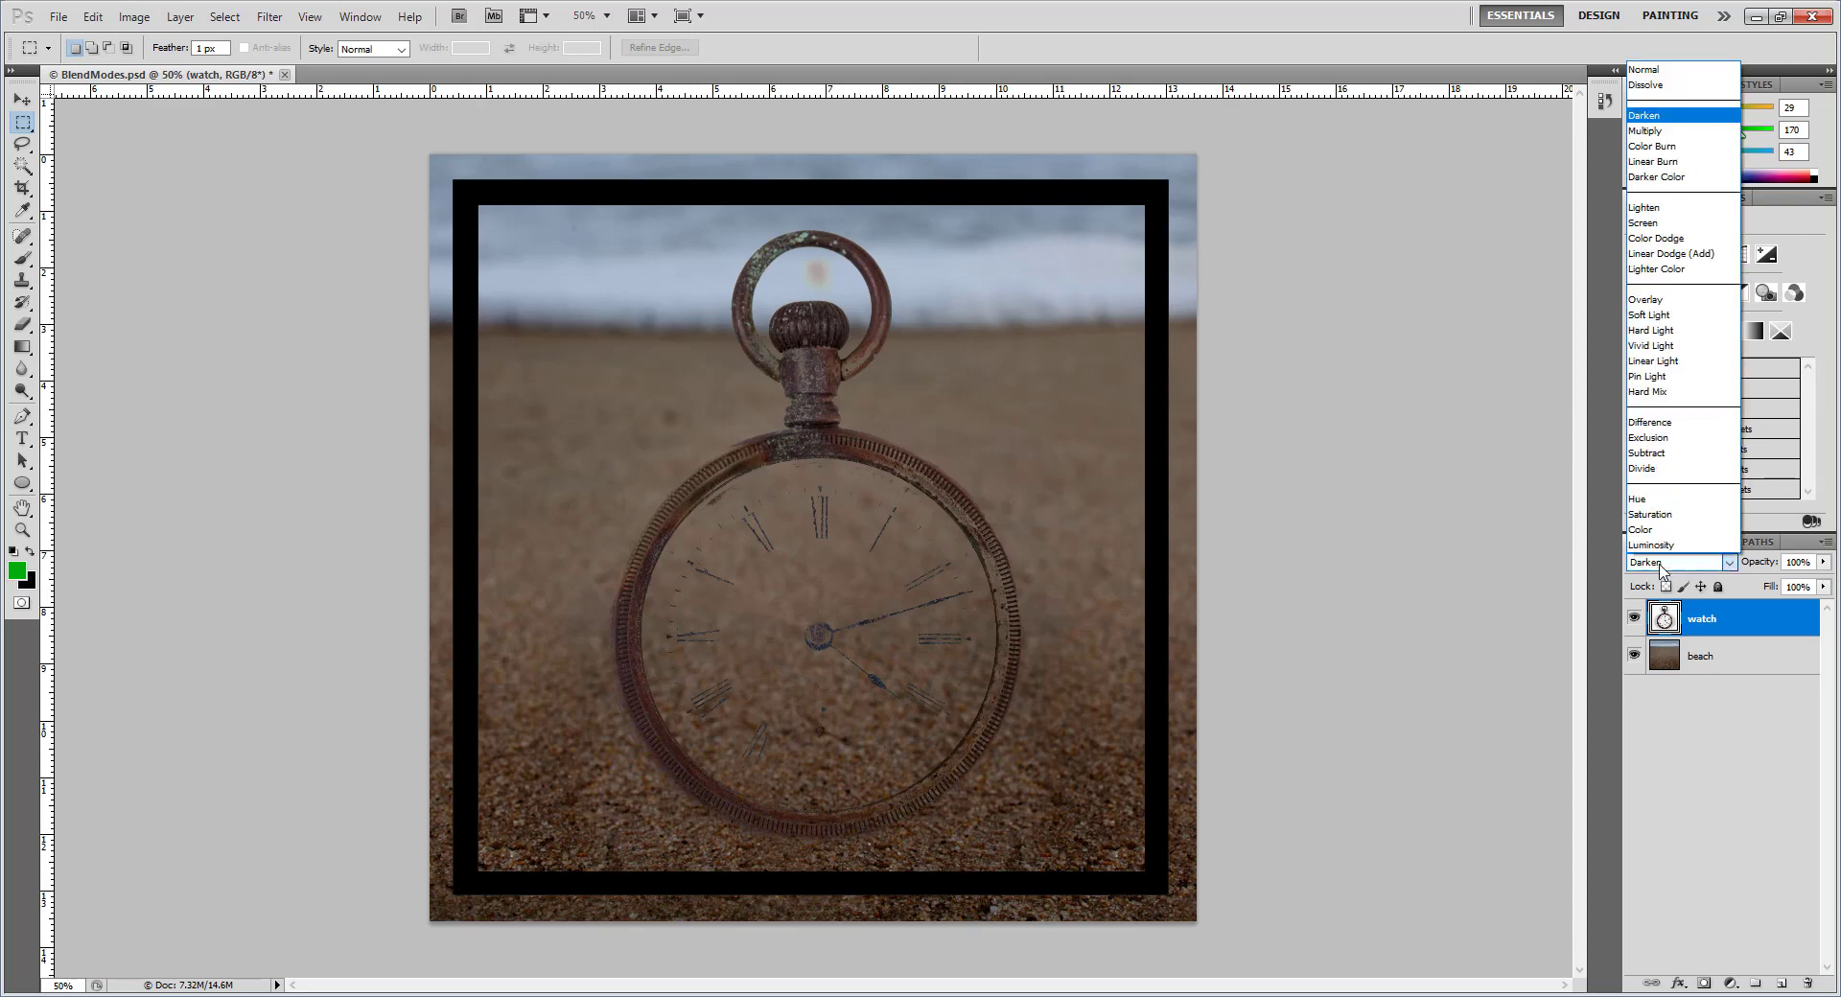
{"action": "left_click", "coordinate": [1659, 132]}
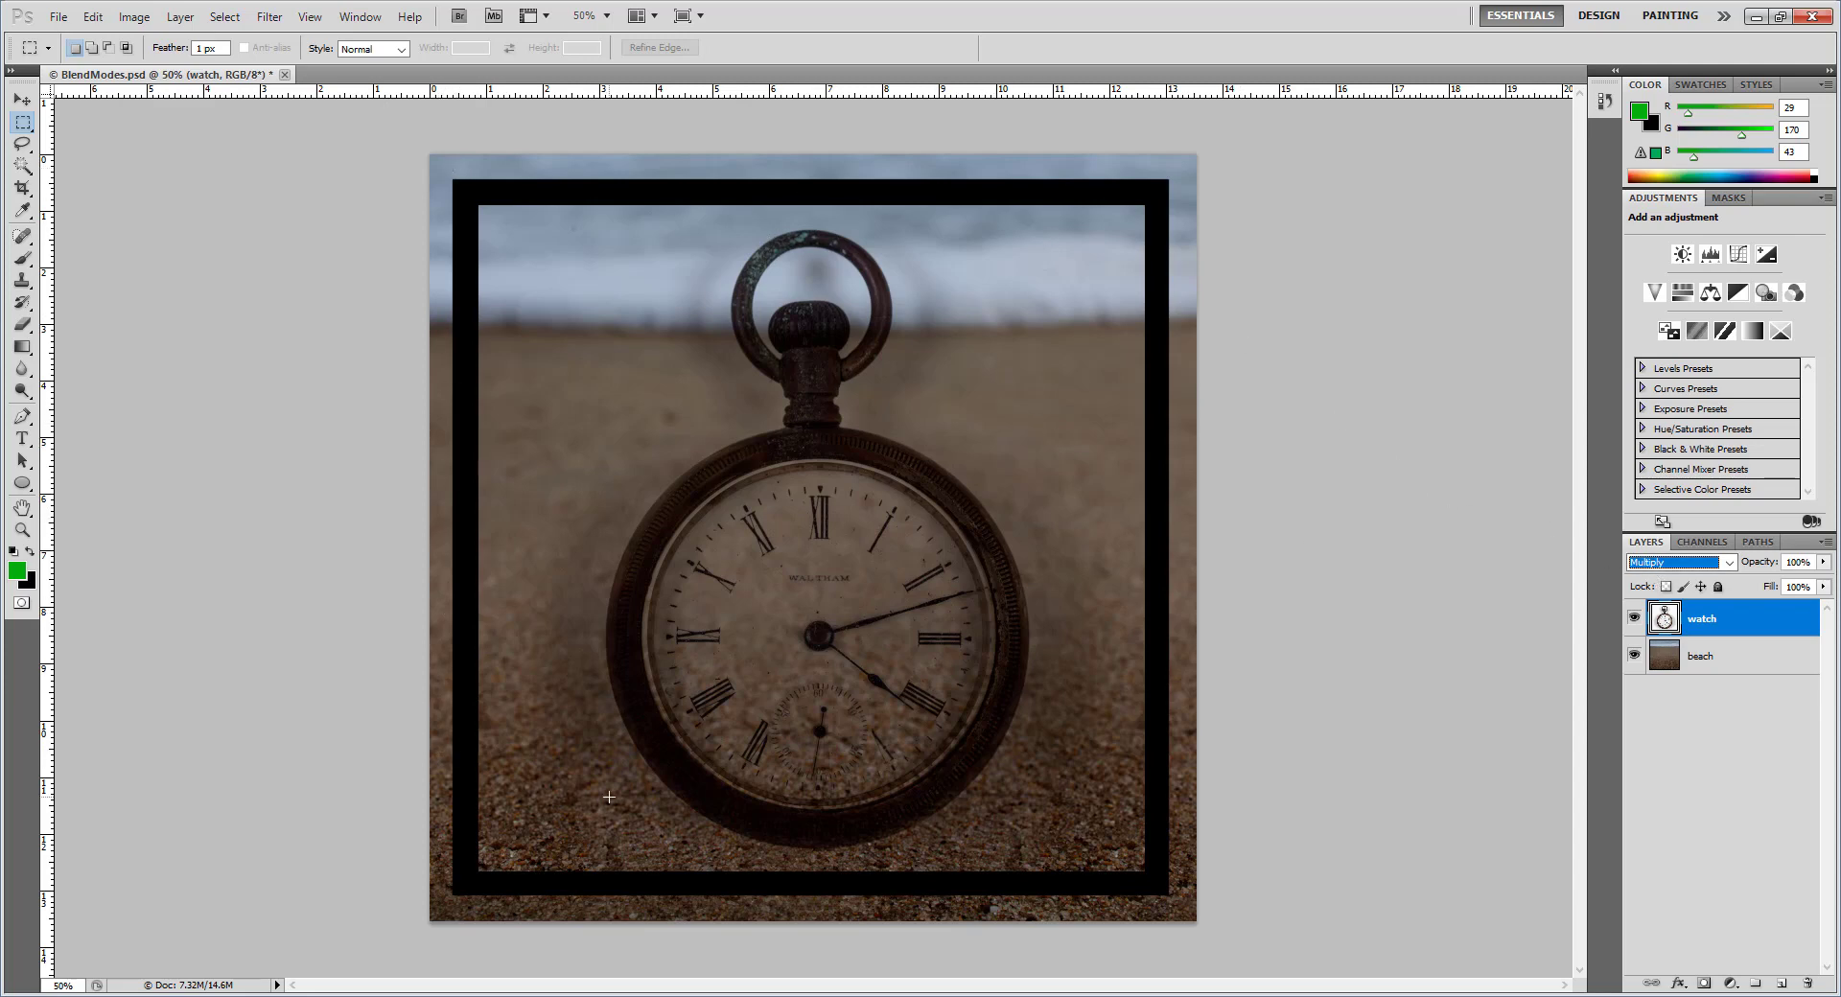
{"action": "left_click", "coordinate": [1655, 566]}
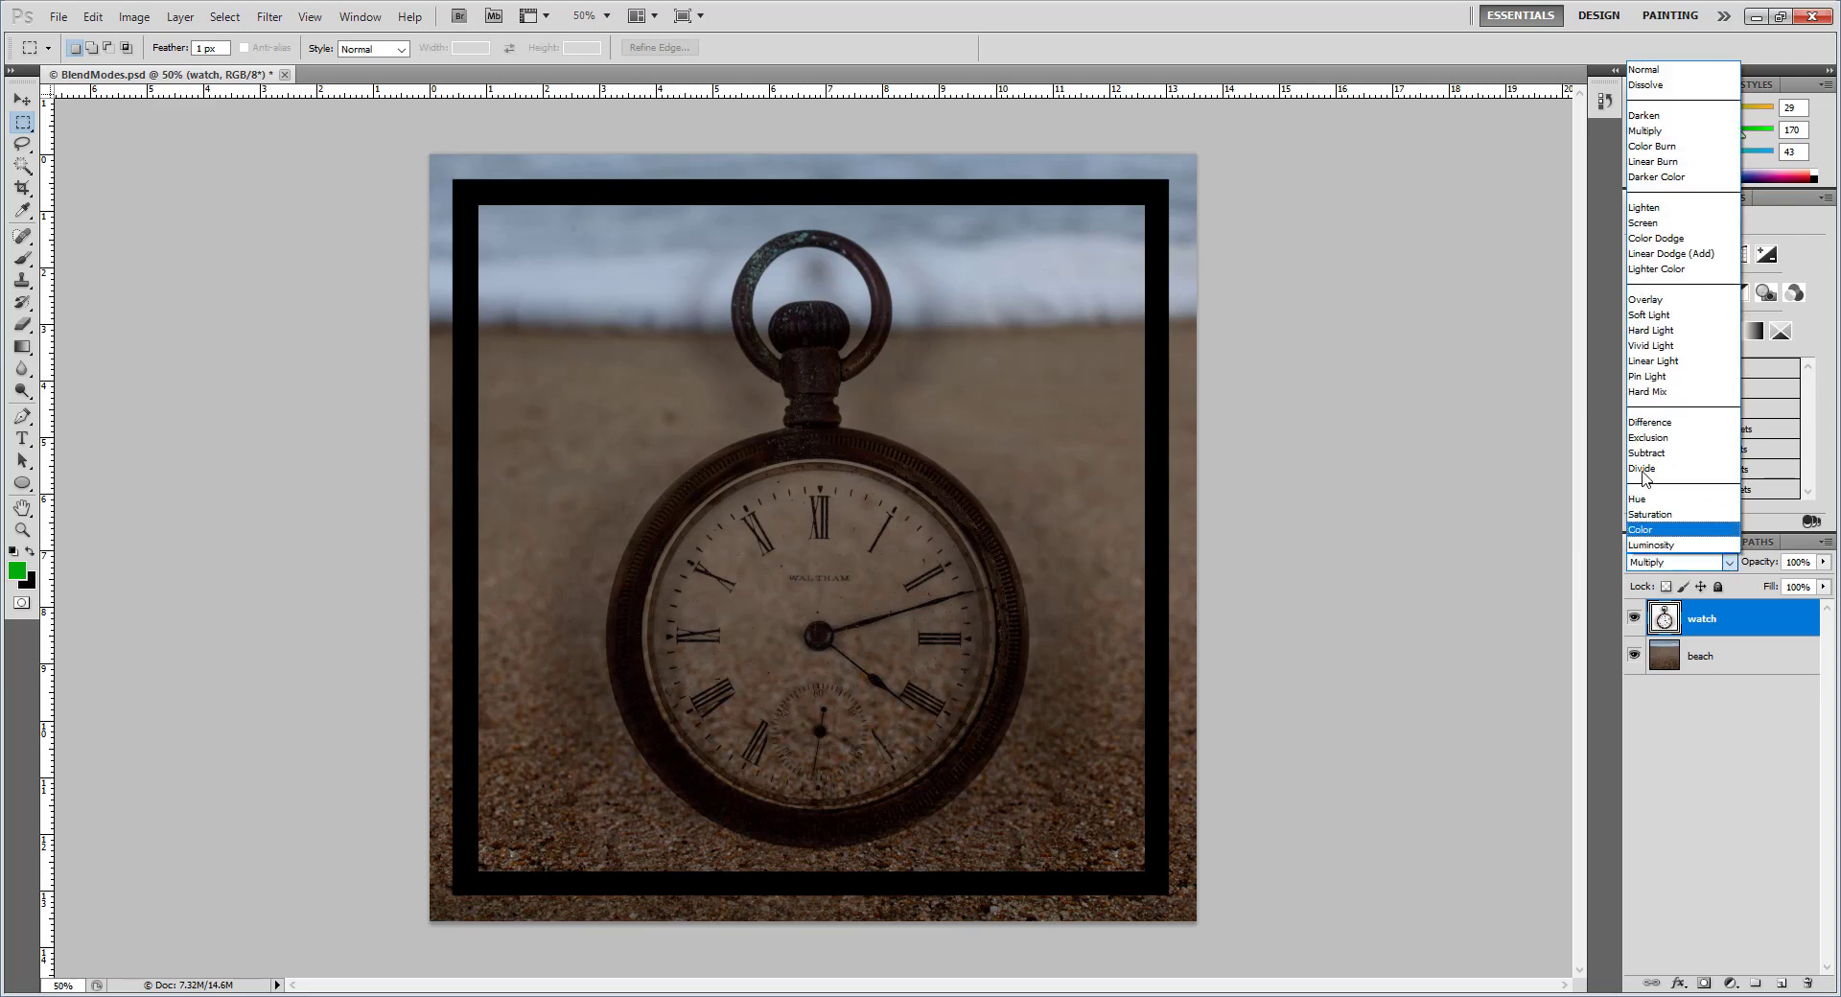
{"action": "left_click", "coordinate": [1663, 162]}
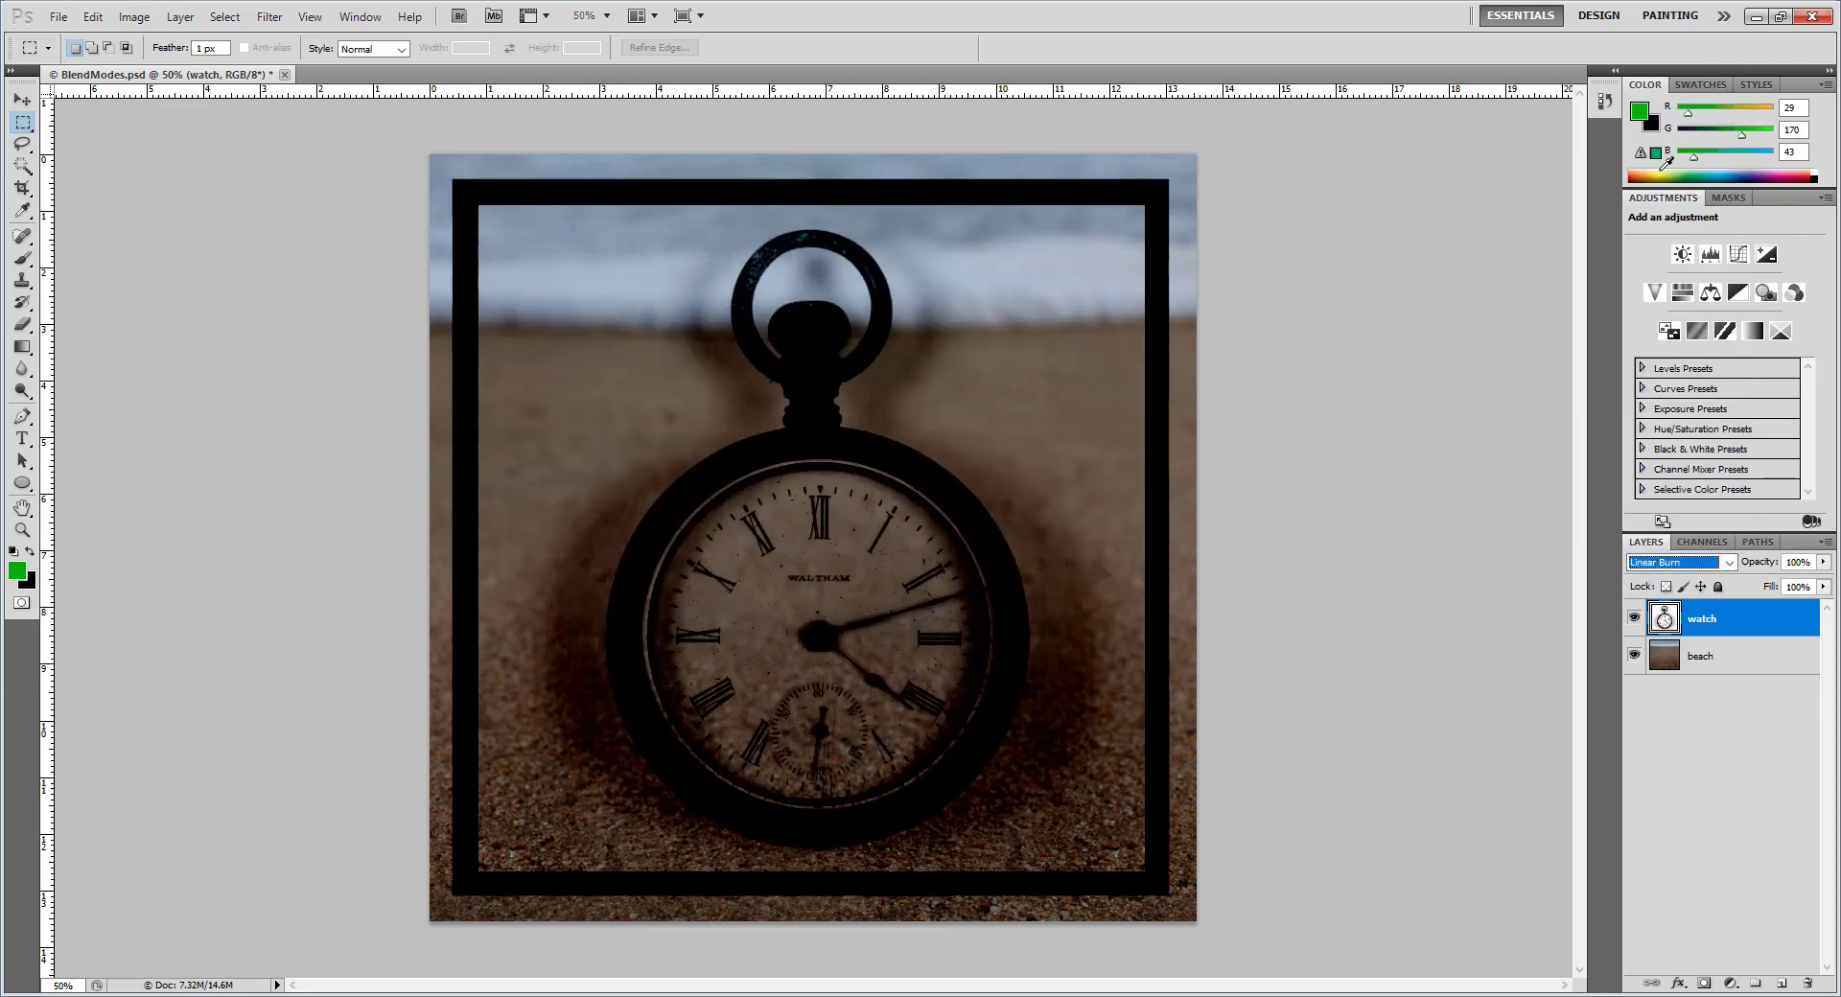
{"action": "left_click", "coordinate": [1675, 562]}
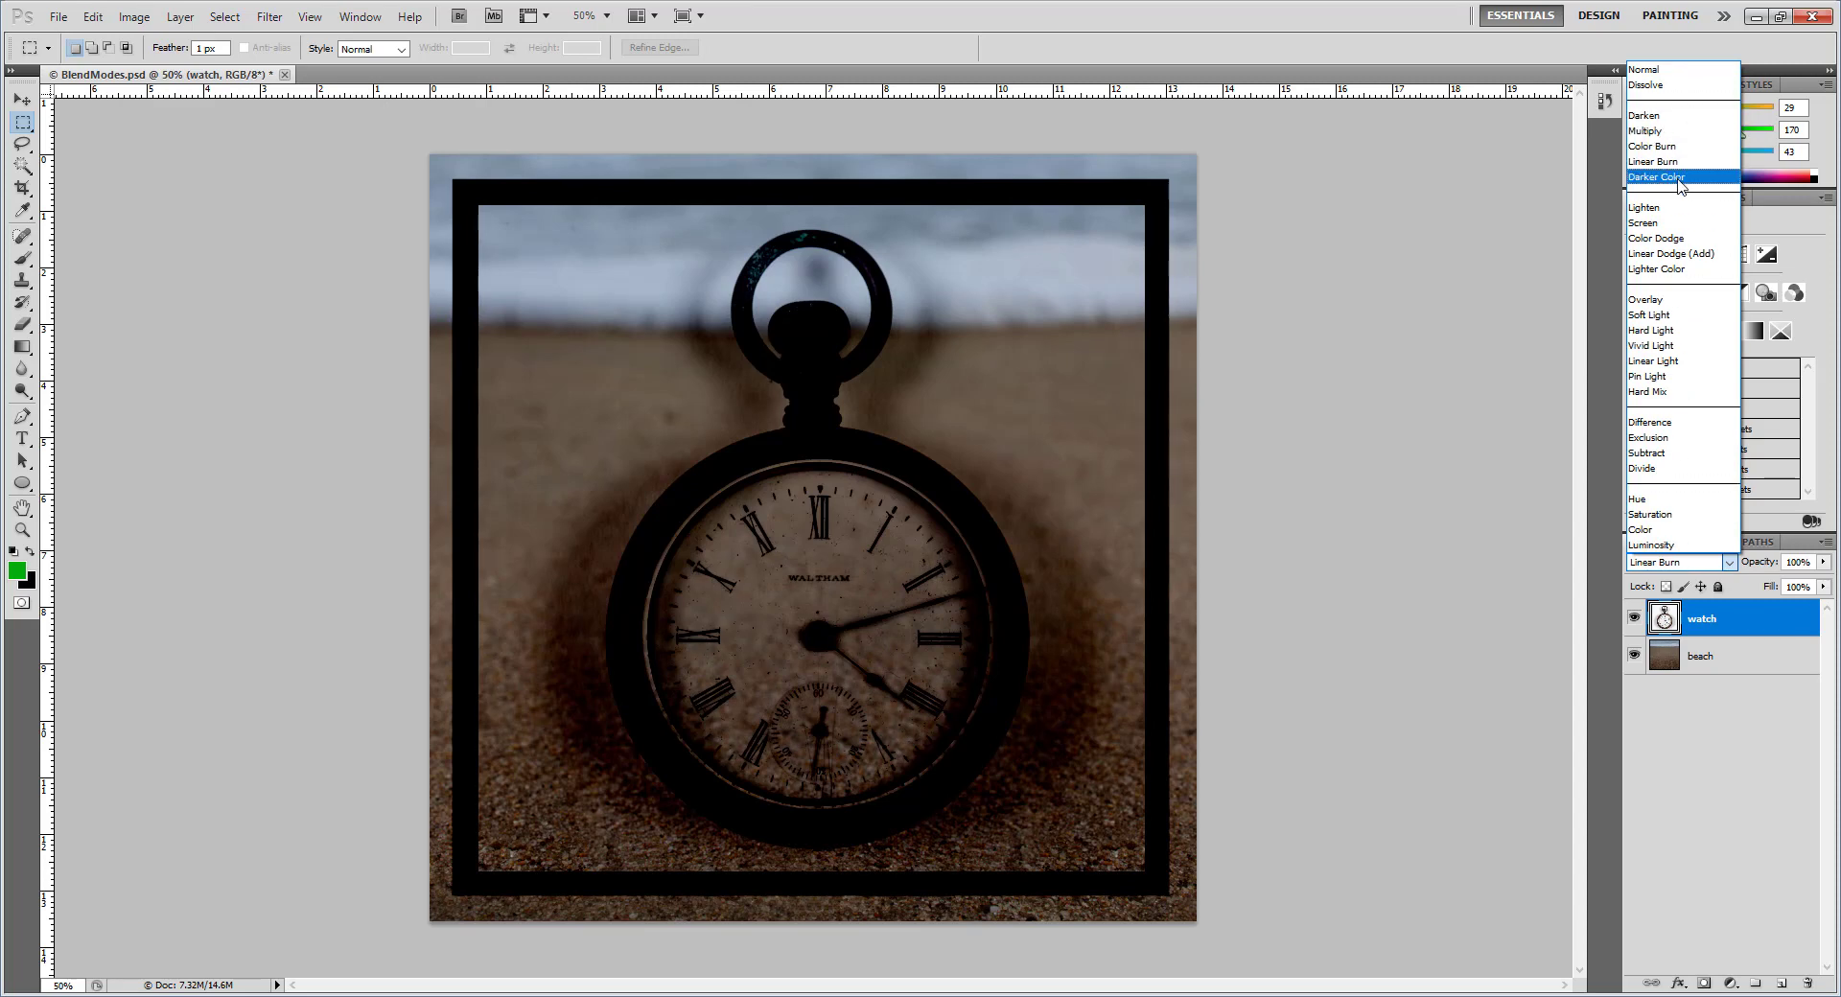
{"action": "left_click", "coordinate": [1672, 116]}
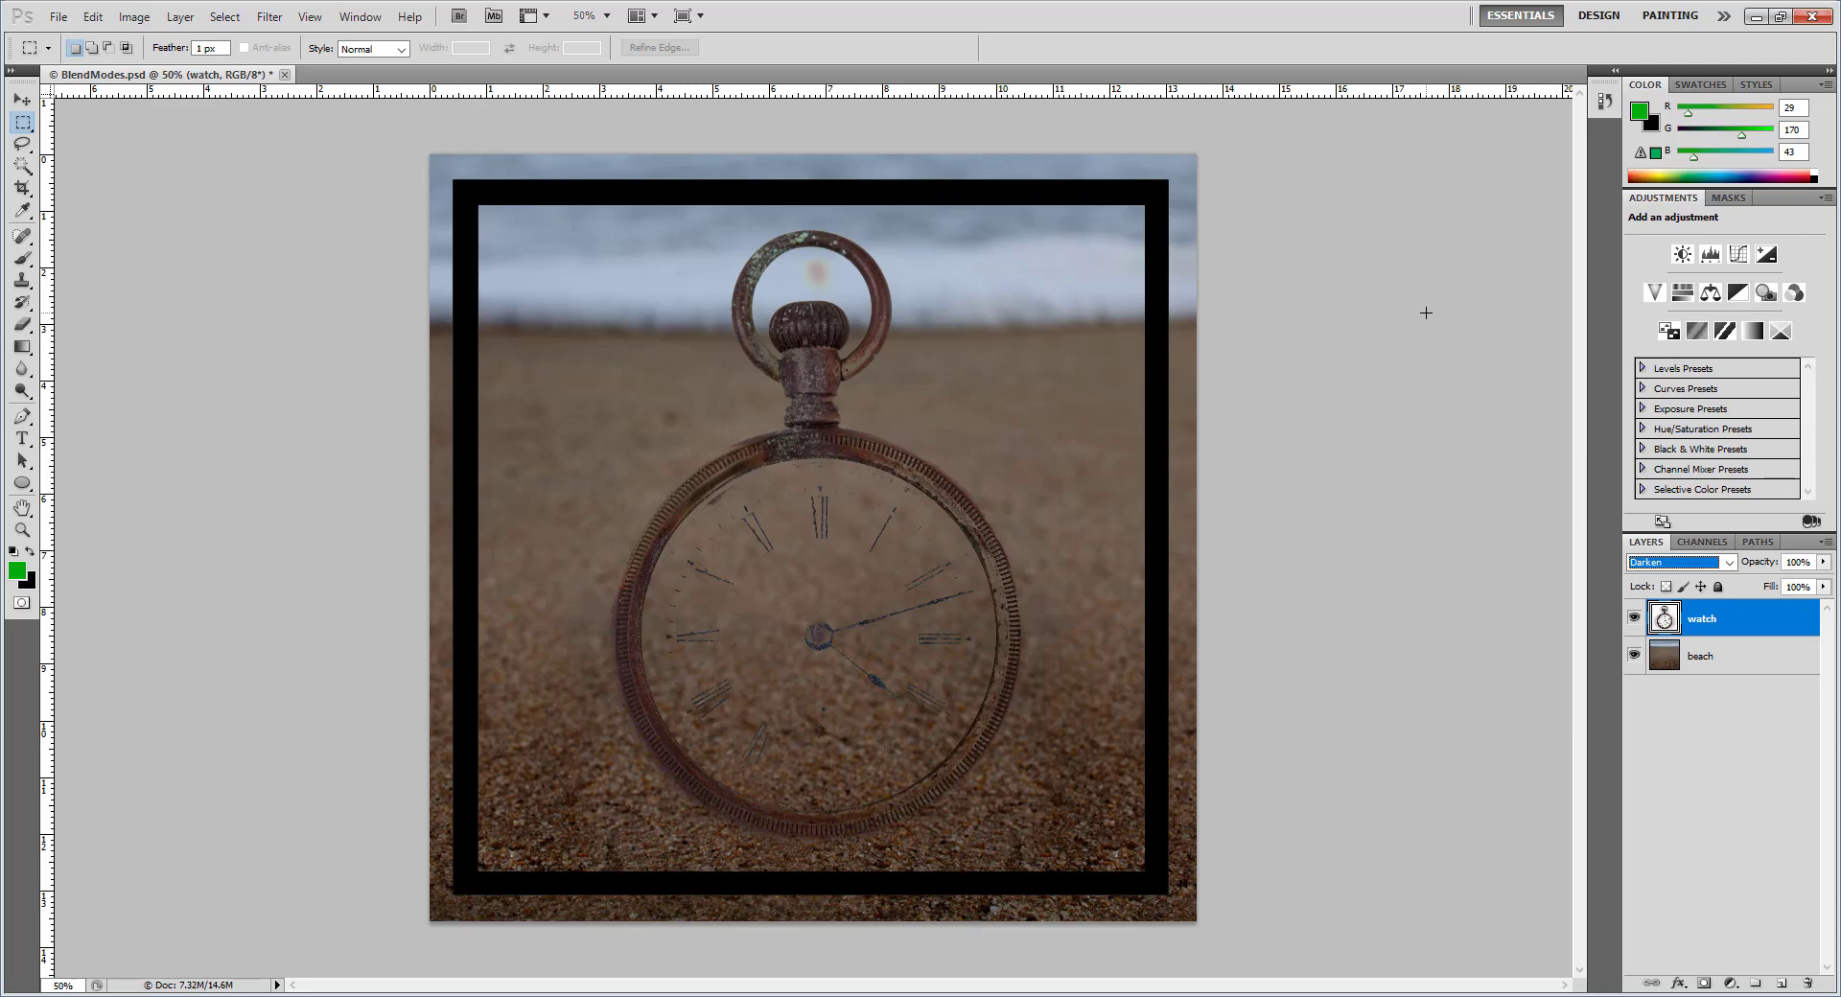
Try the Lighten blend mode on the watch layer, examine the black frame, and switch the layer to Screen
{"action": "left_click", "coordinate": [1650, 561]}
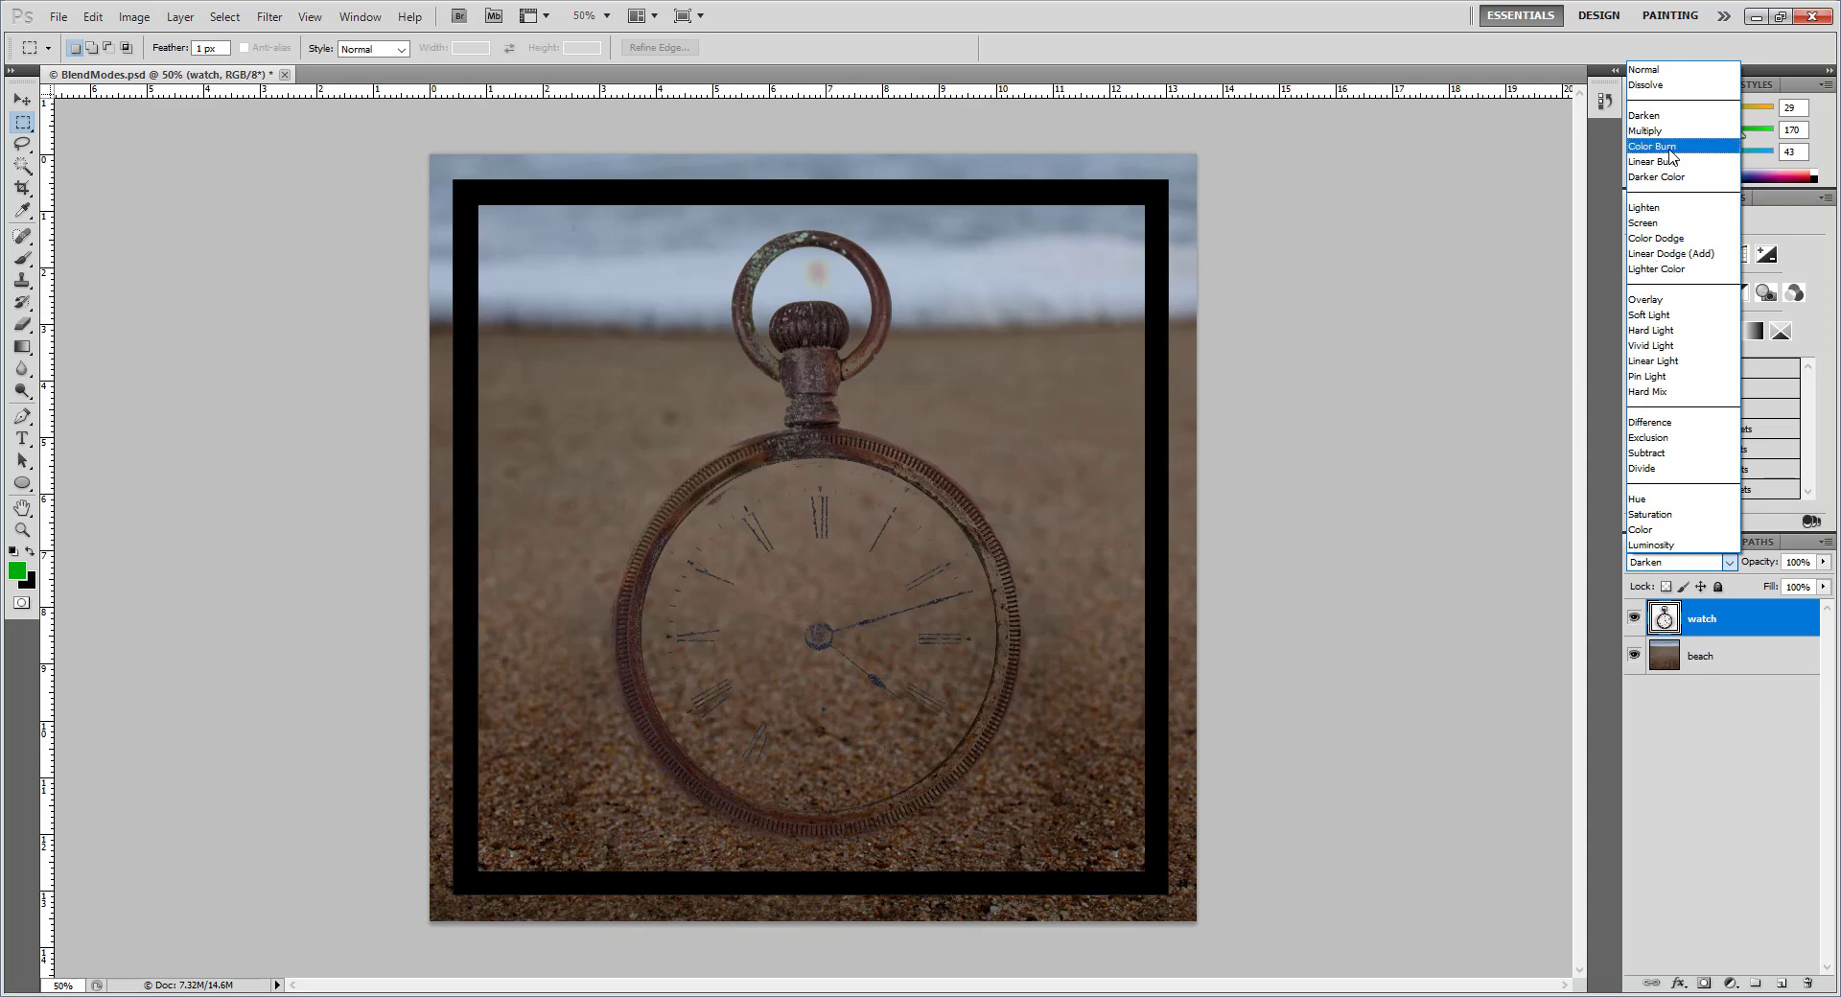
{"action": "left_click", "coordinate": [1645, 210]}
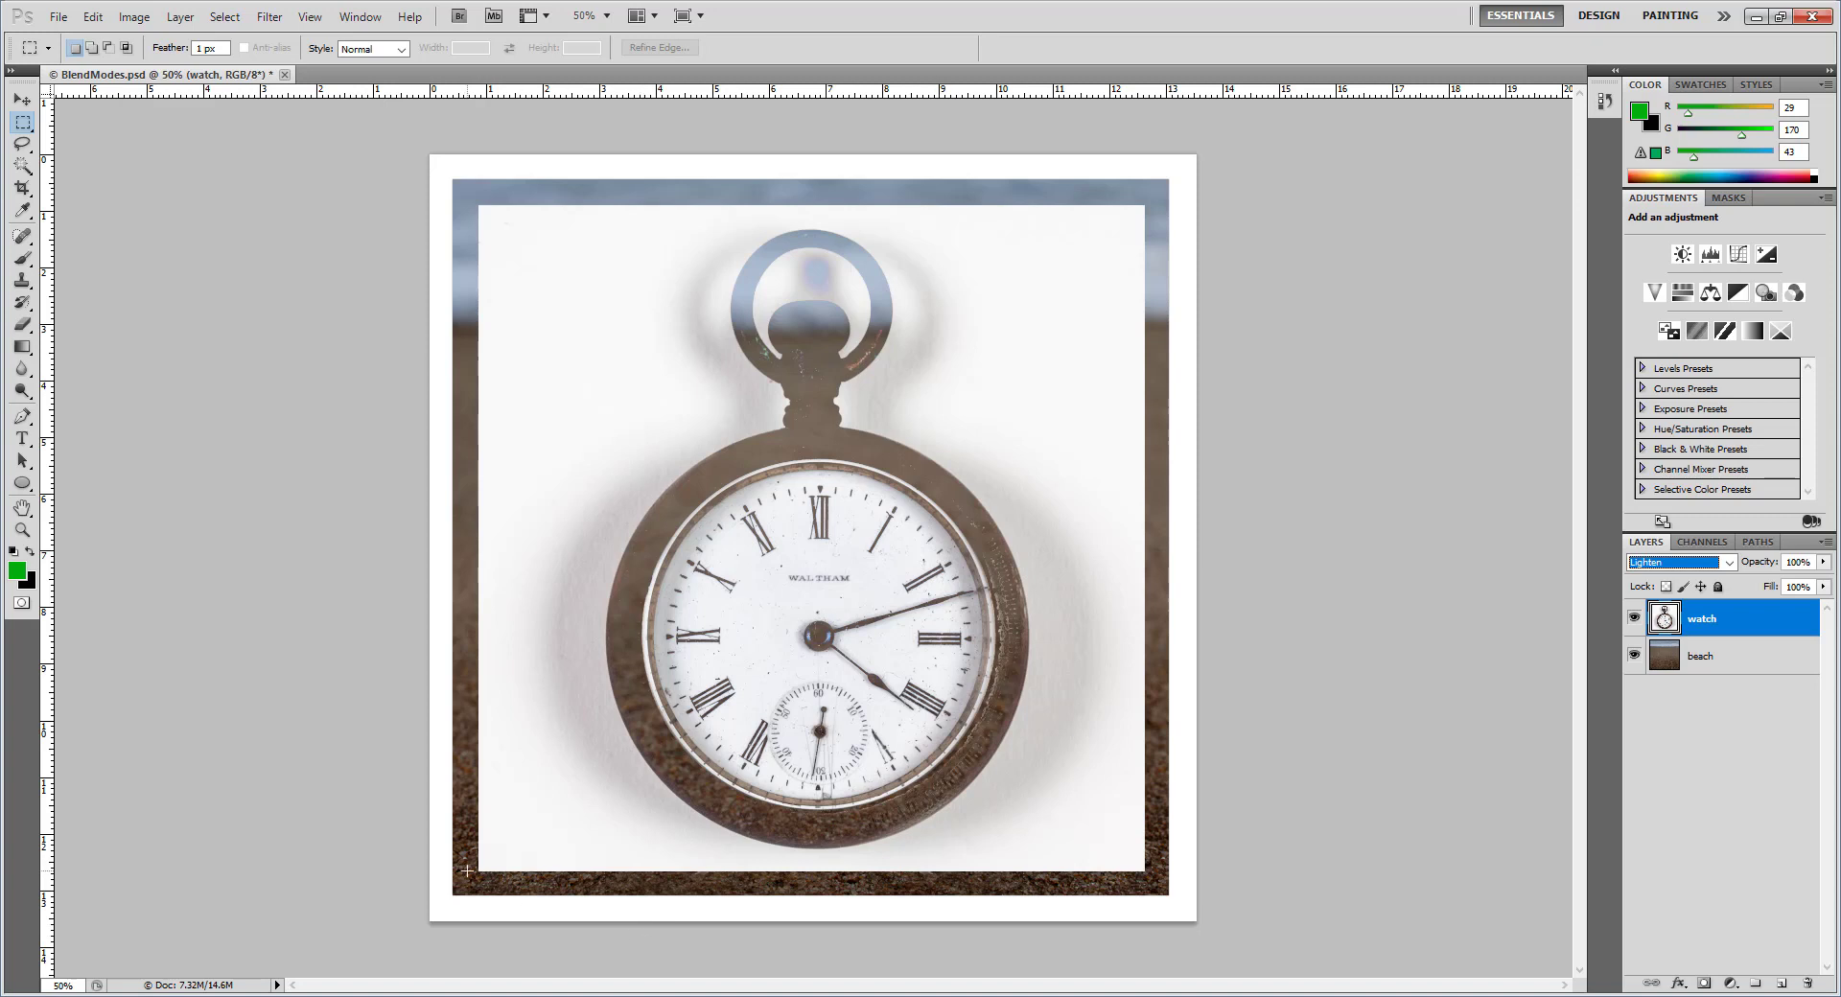
{"action": "left_click_drag", "start_coordinate": [598, 883], "coordinate": [779, 886]}
{"action": "left_click", "coordinate": [1064, 882]}
{"action": "left_click", "coordinate": [1641, 564]}
{"action": "left_click", "coordinate": [1651, 224]}
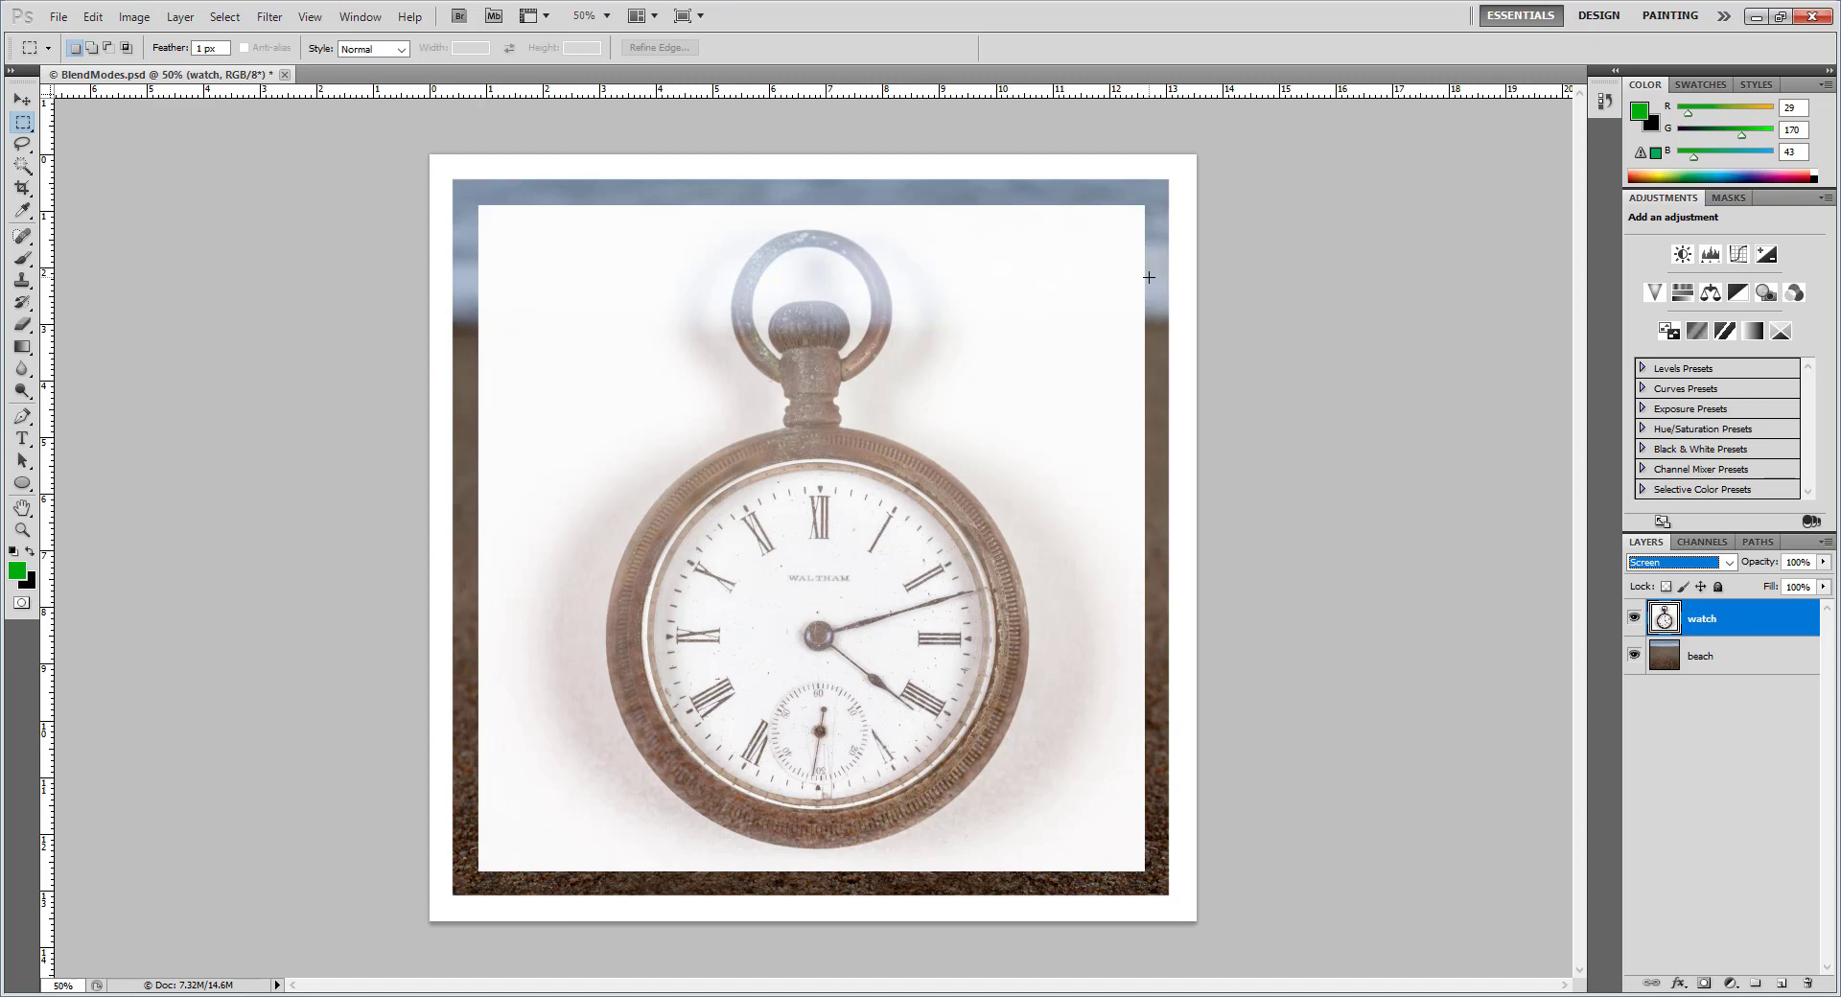
Compare the Overlay and Soft Light blend modes on the watch layer, and return it to Overlay
{"action": "left_click", "coordinate": [1688, 564]}
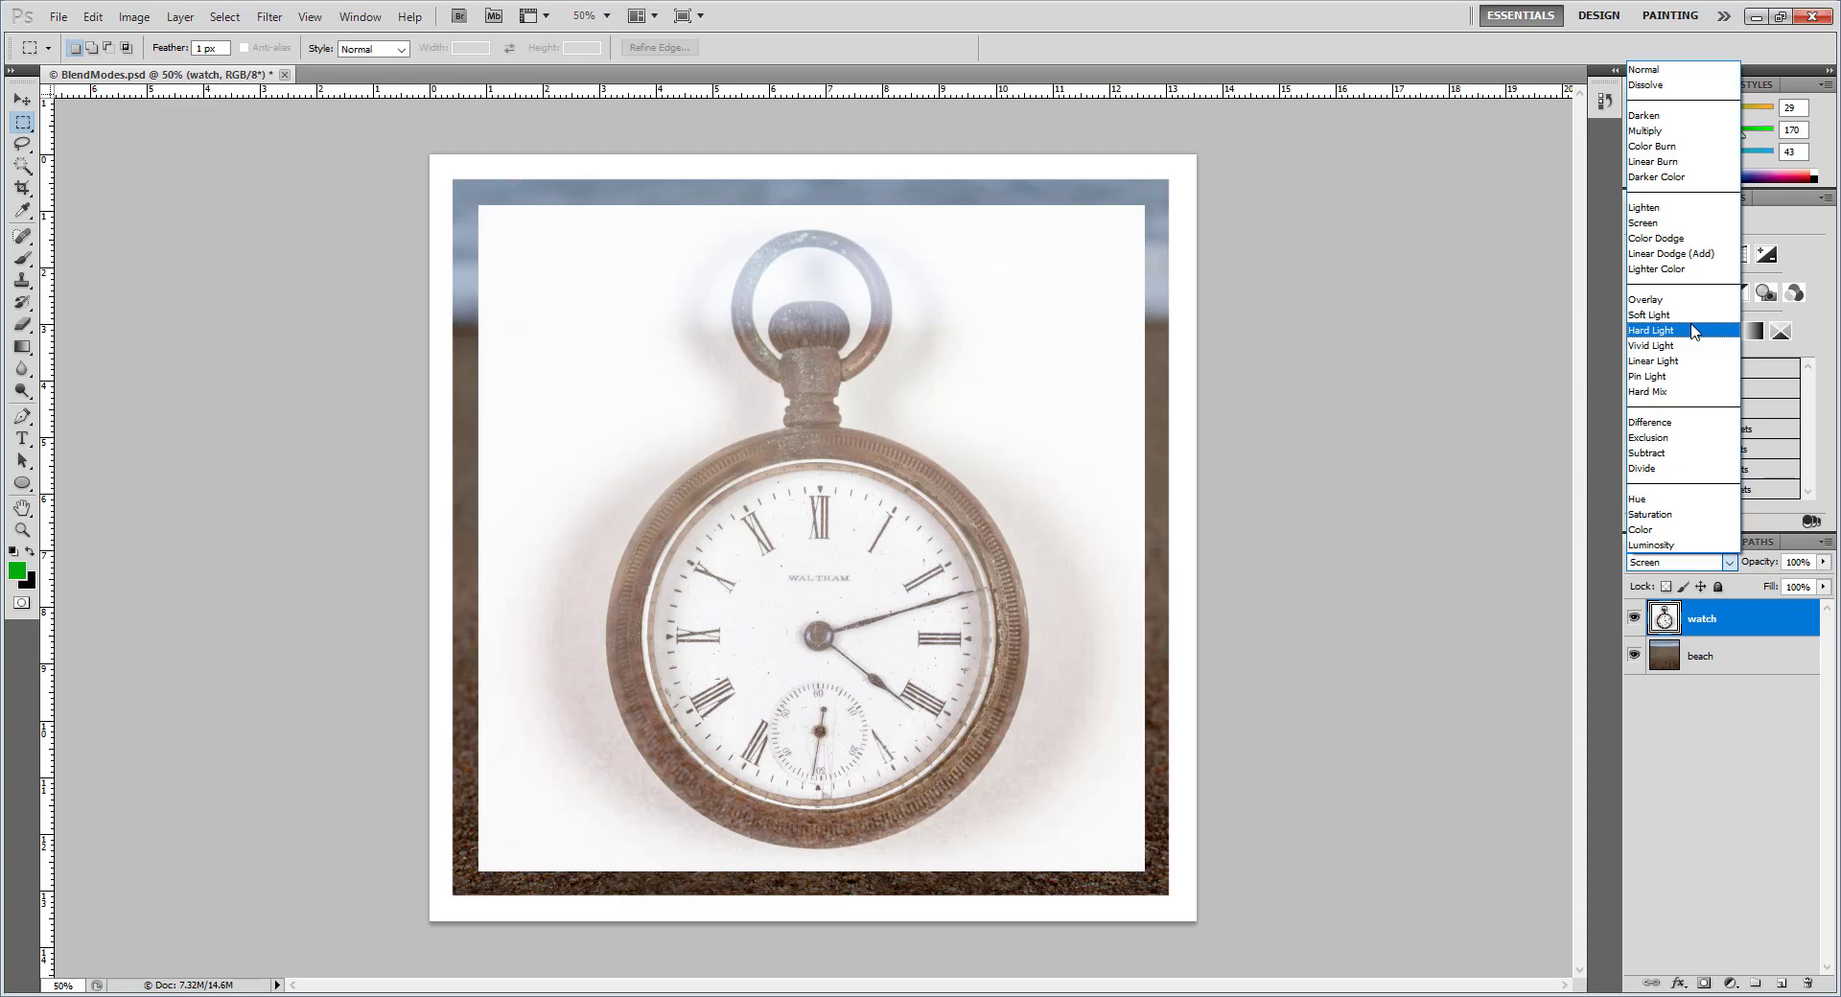
{"action": "left_click", "coordinate": [1668, 299]}
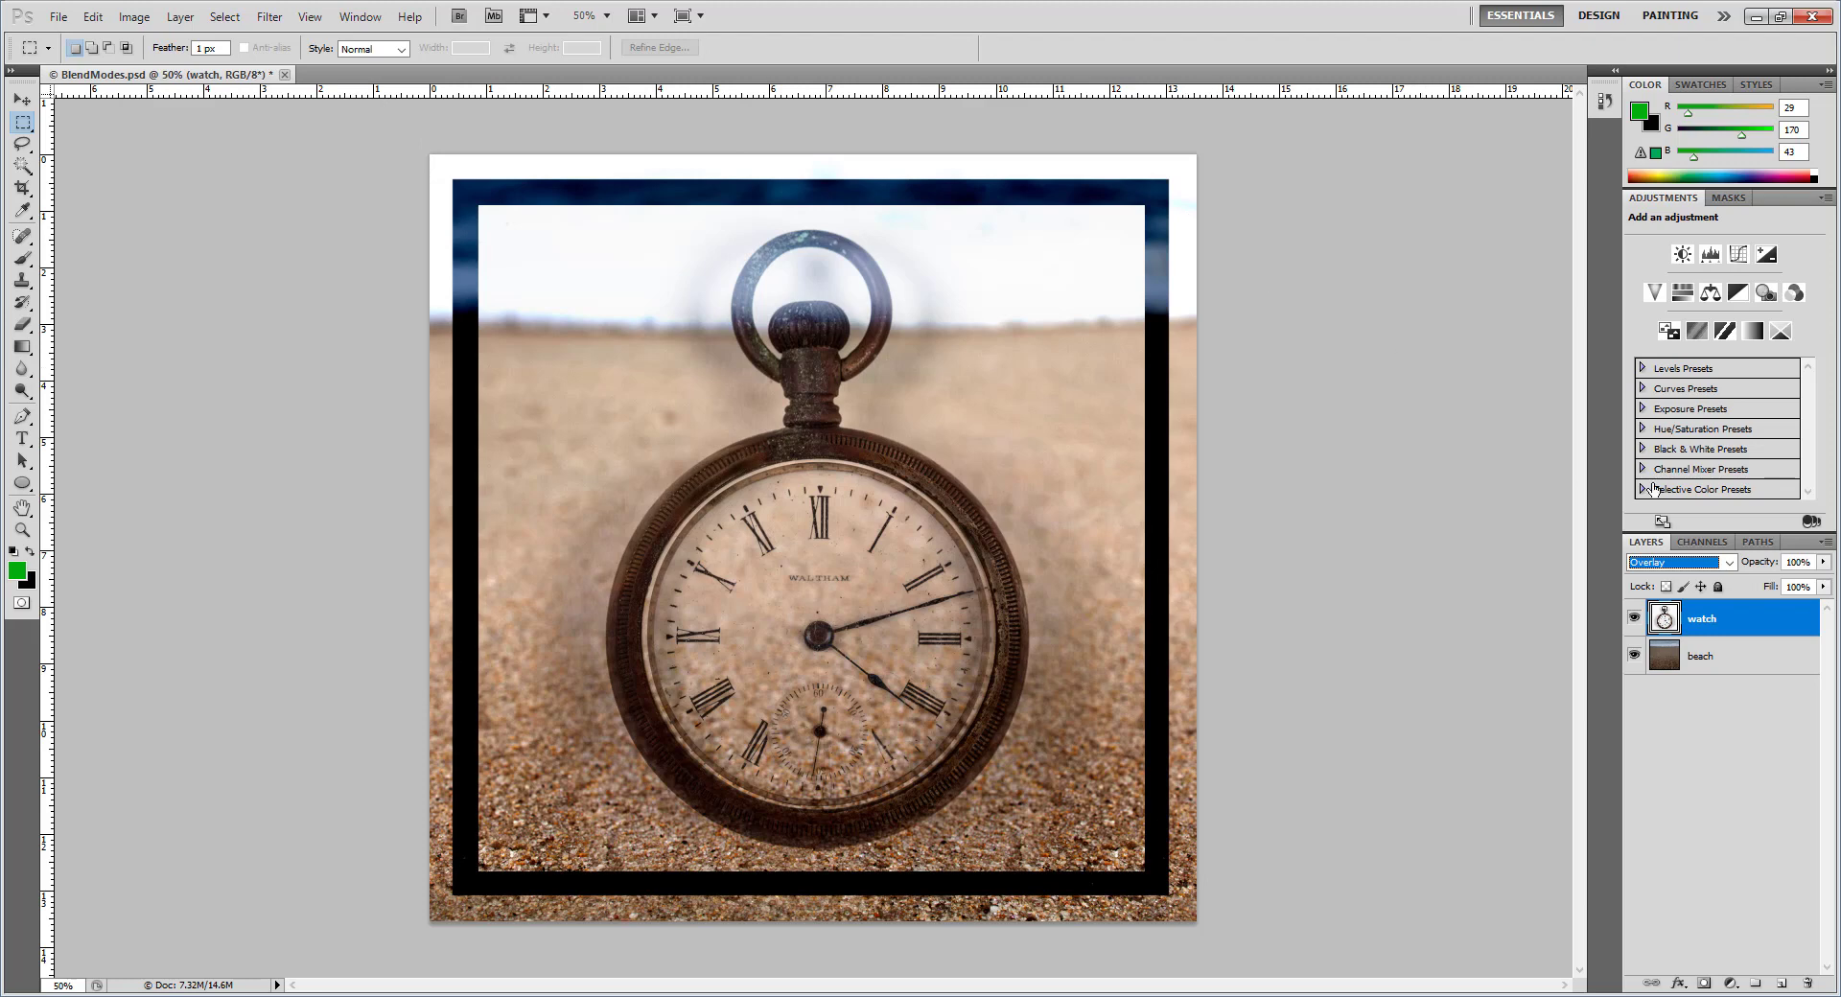
{"action": "left_click", "coordinate": [1677, 561]}
{"action": "left_click", "coordinate": [1663, 314]}
{"action": "left_click", "coordinate": [1677, 562]}
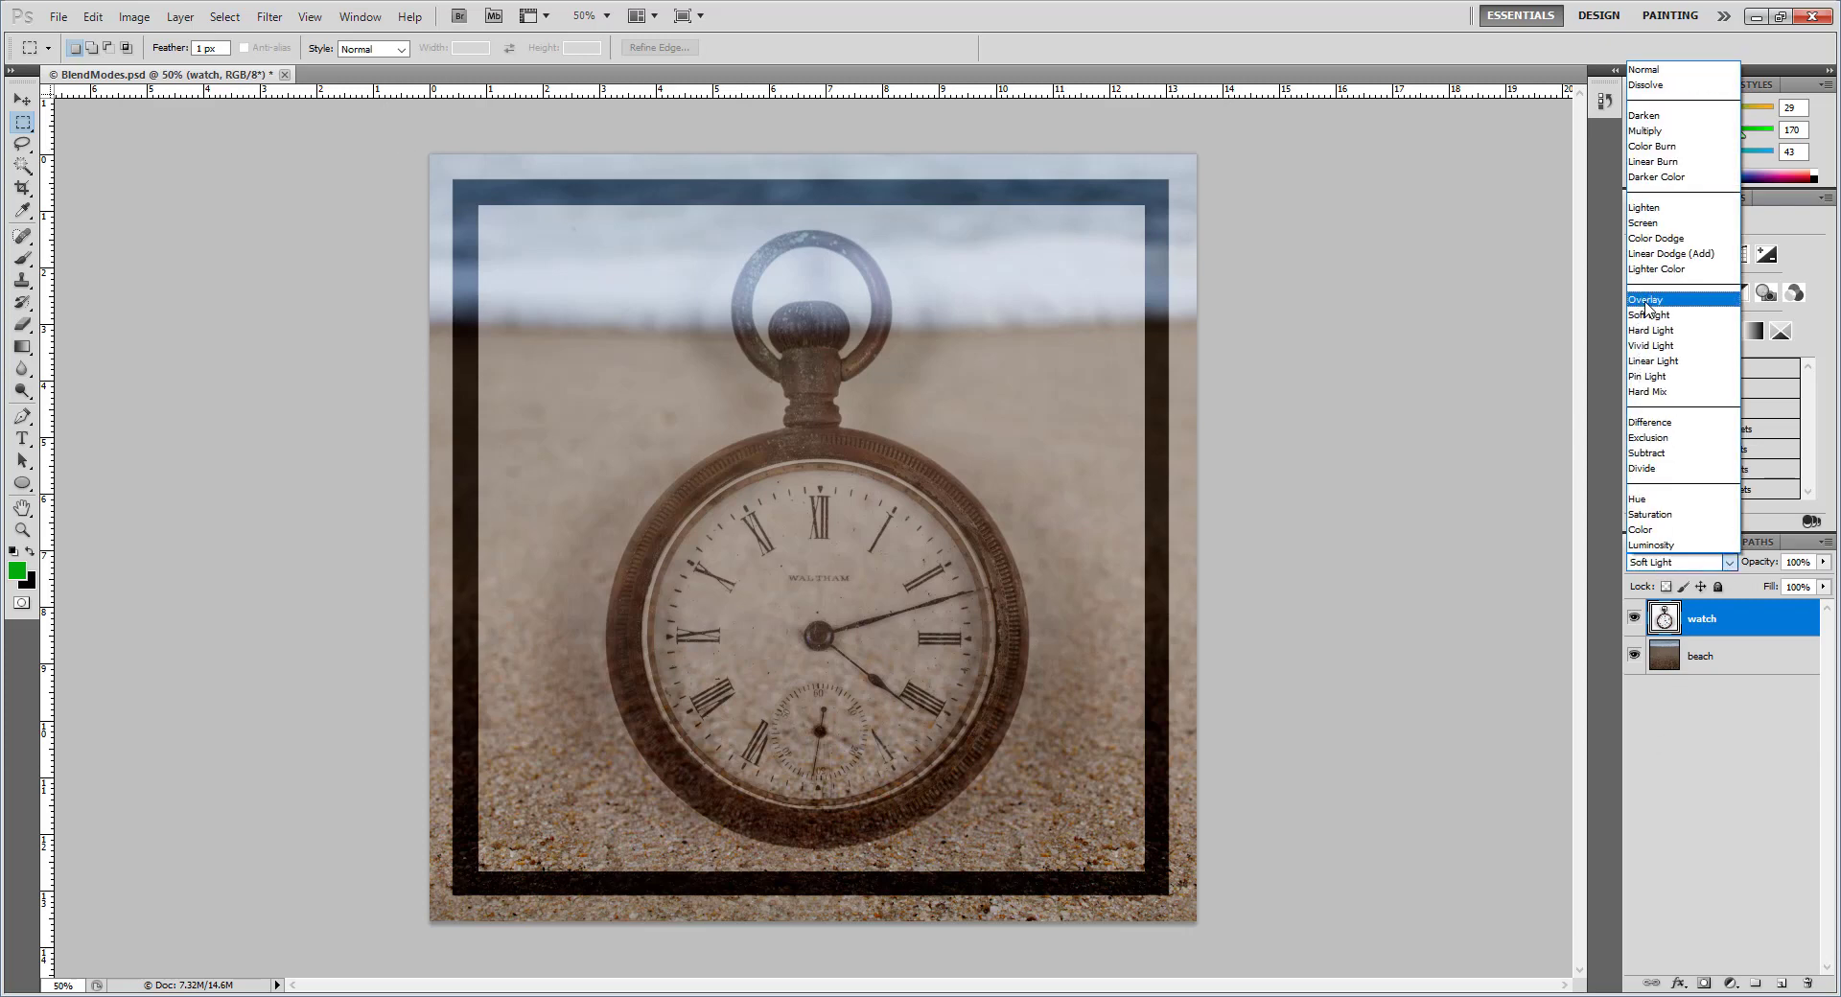
{"action": "left_click", "coordinate": [1645, 299]}
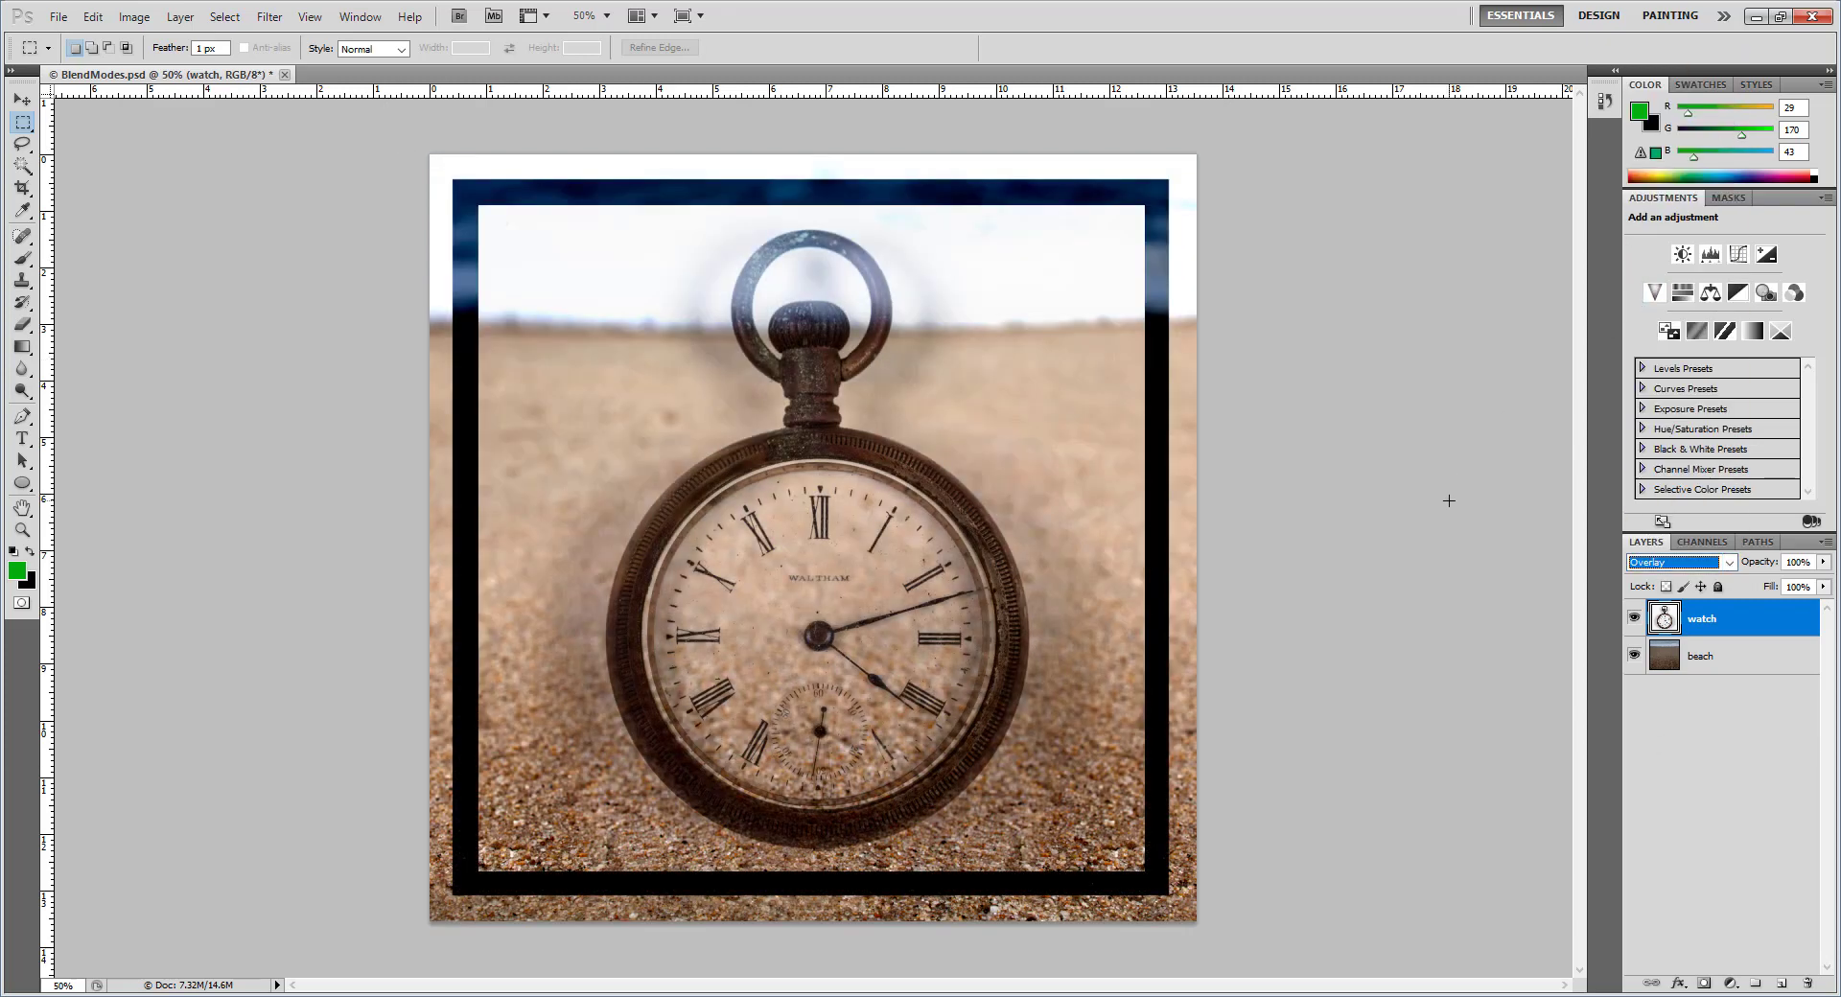
Try the Difference, Exclusion and Hue blend modes on the watch layer
{"action": "left_click", "coordinate": [1688, 563]}
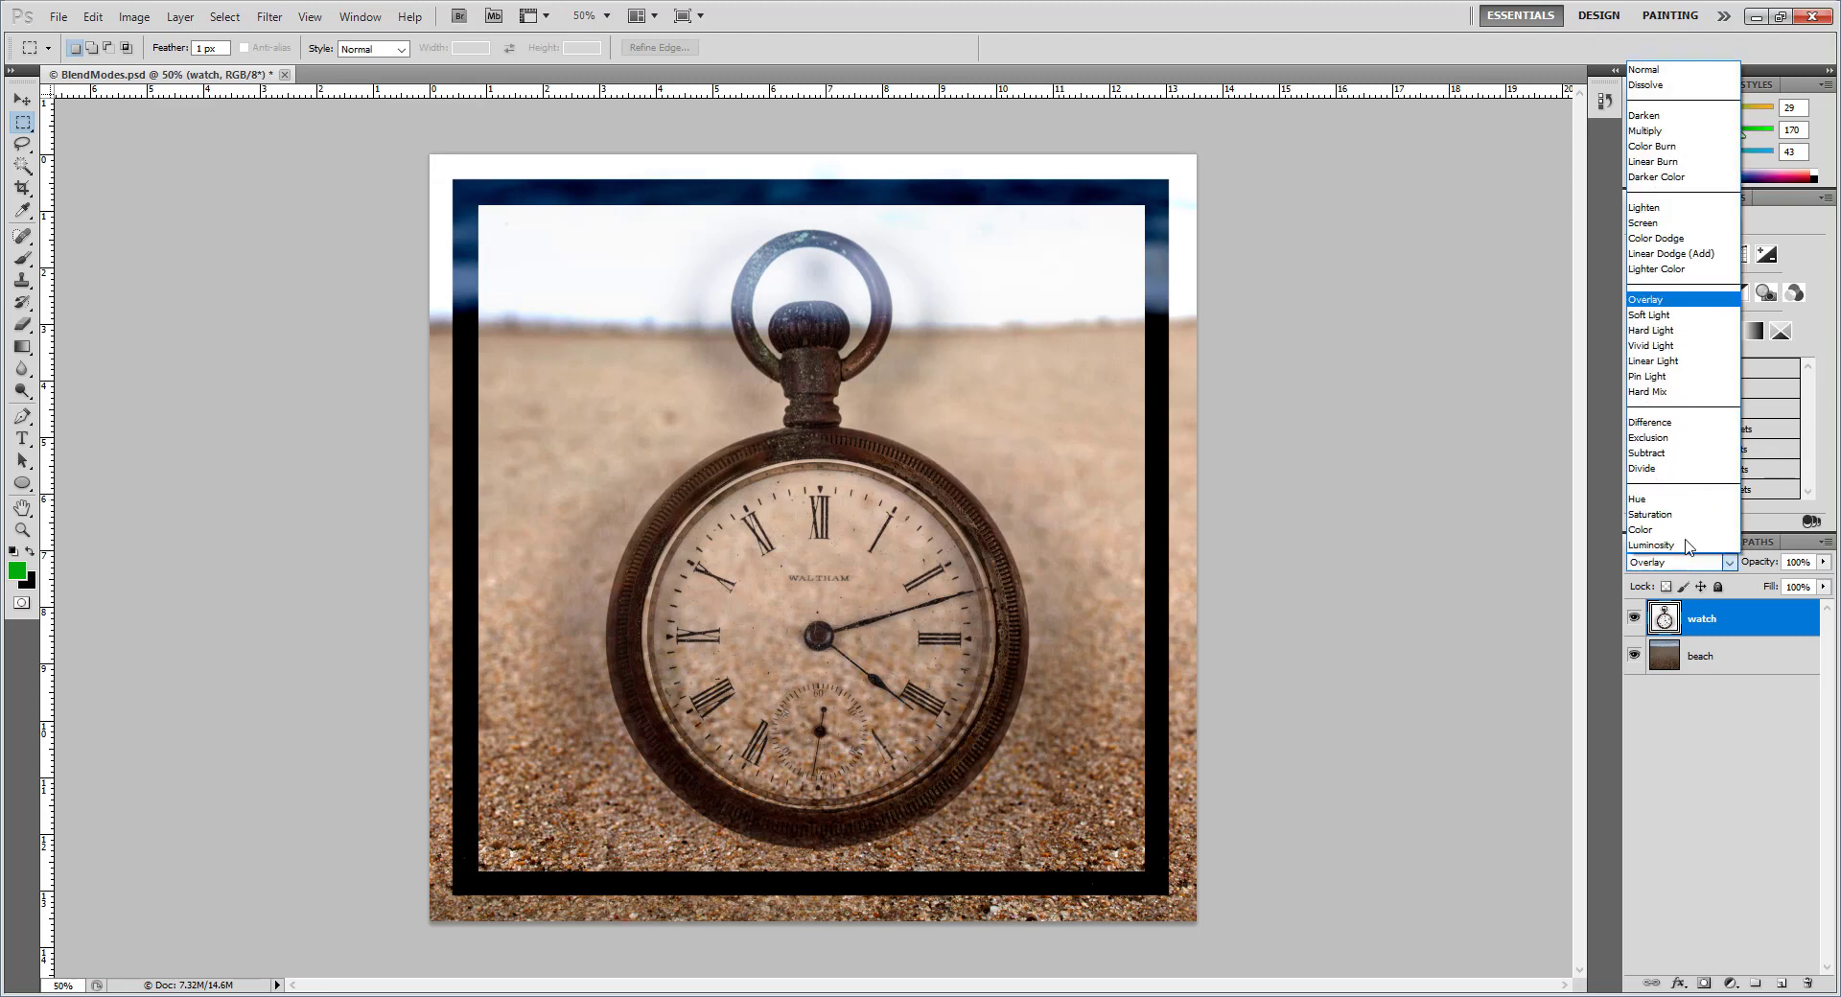
{"action": "left_click", "coordinate": [1680, 428]}
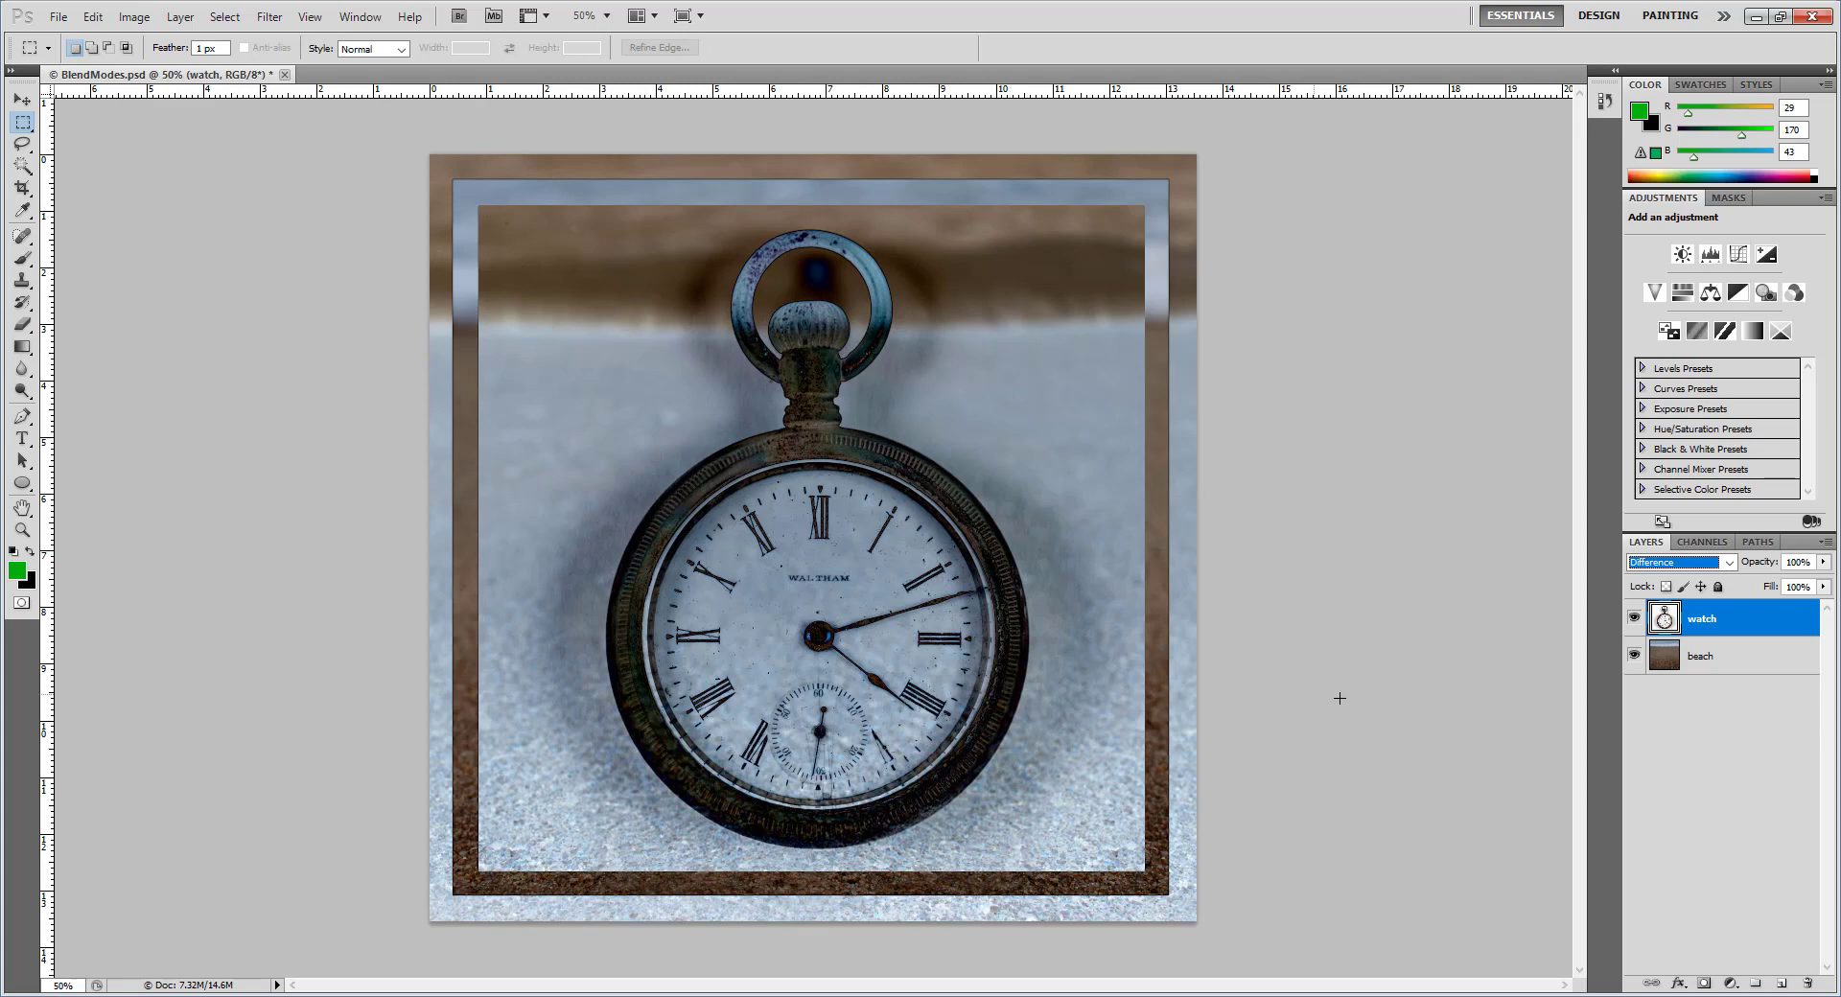
{"action": "left_click", "coordinate": [1649, 565]}
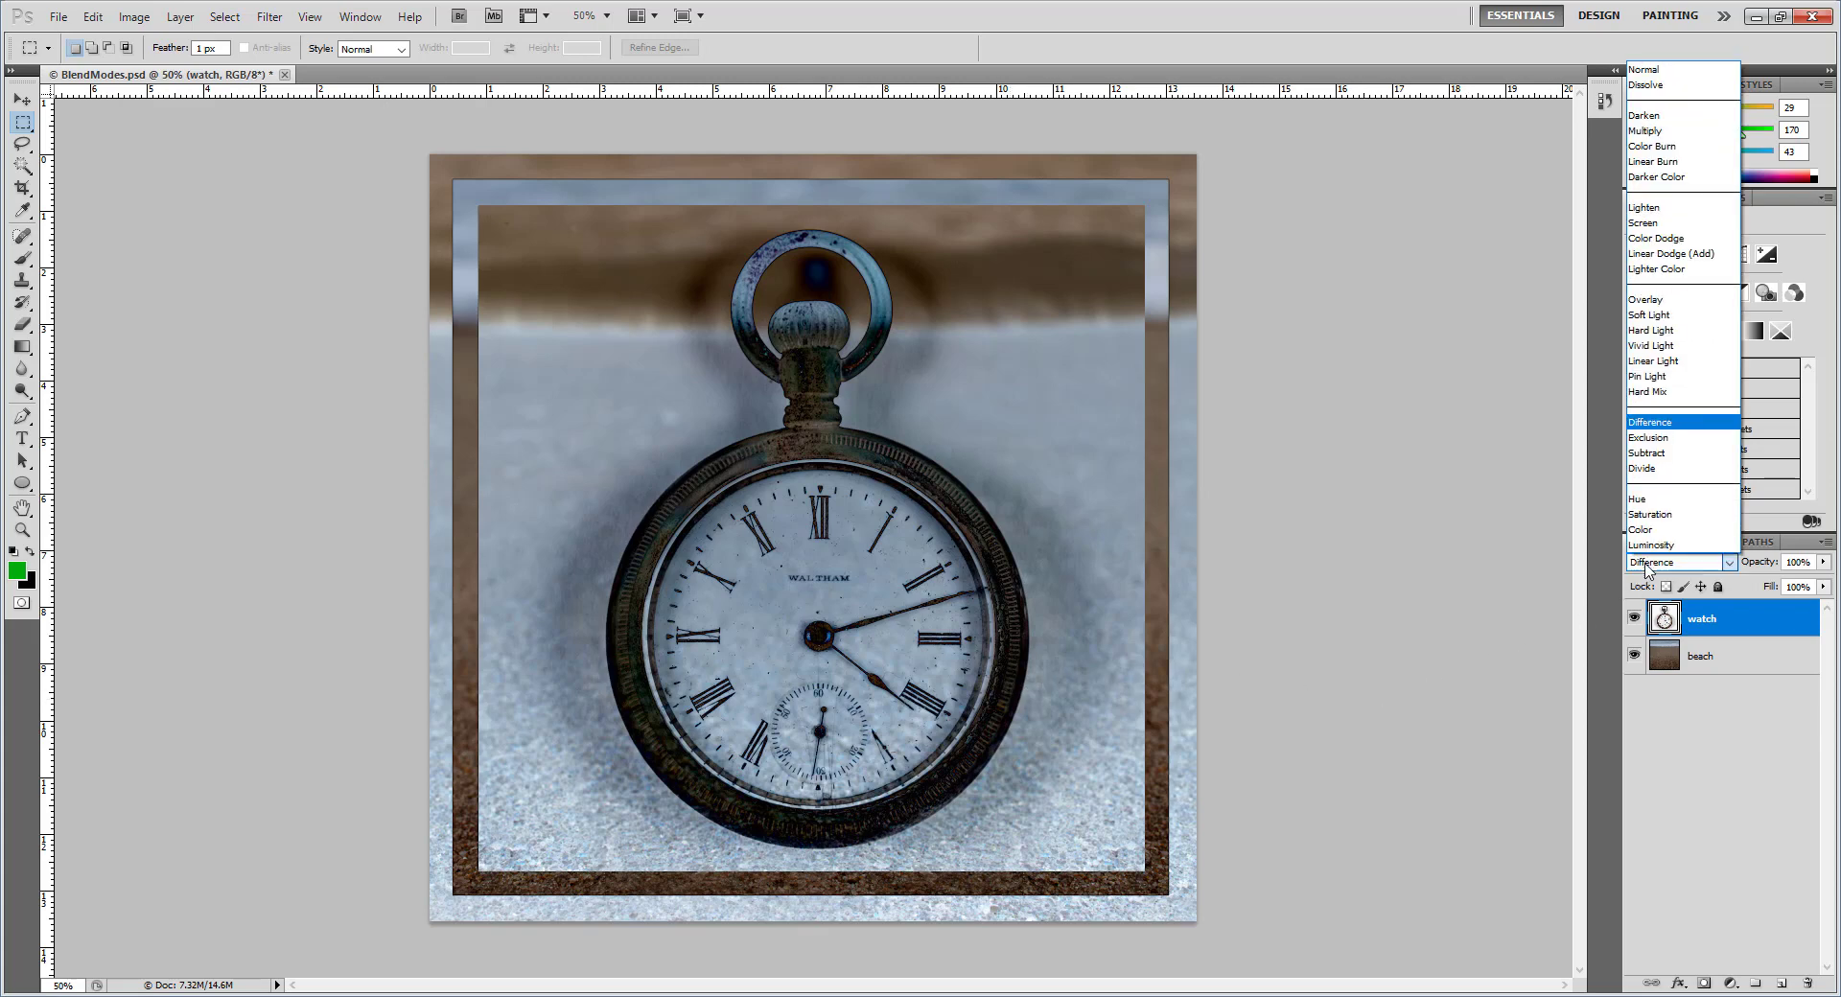
{"action": "left_click", "coordinate": [1646, 440]}
{"action": "left_click", "coordinate": [1663, 566]}
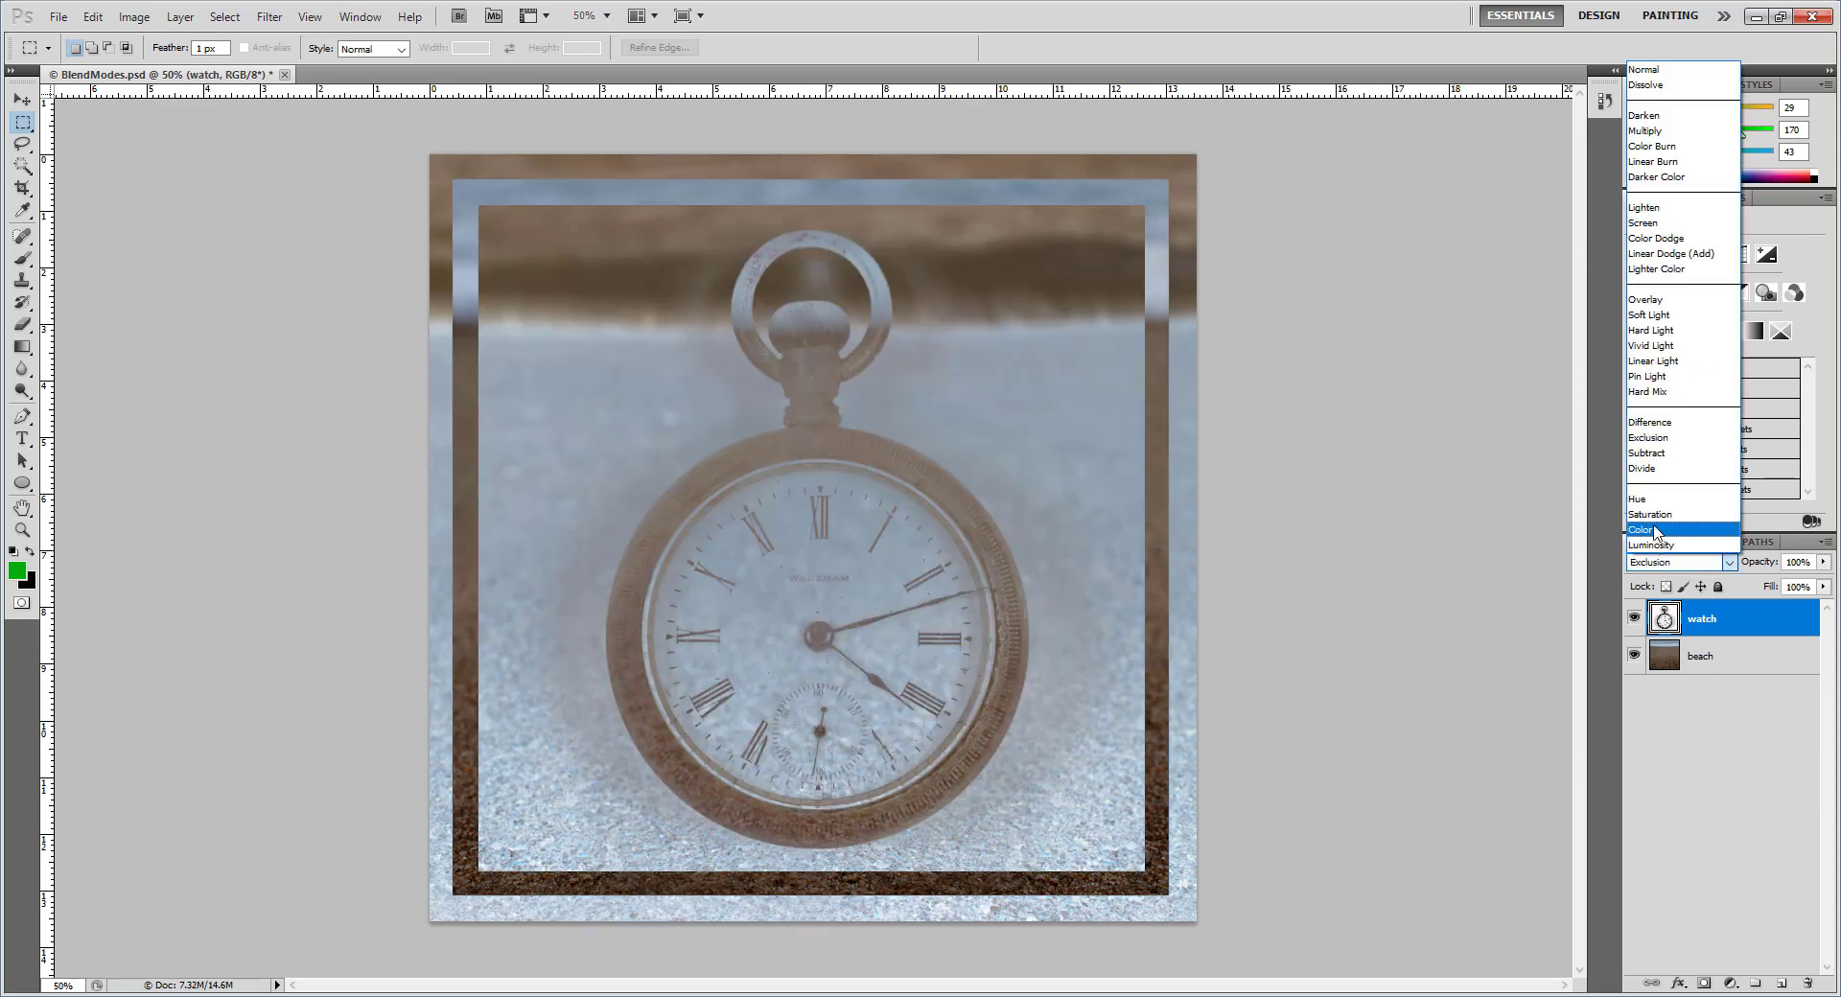
{"action": "left_click", "coordinate": [1642, 500]}
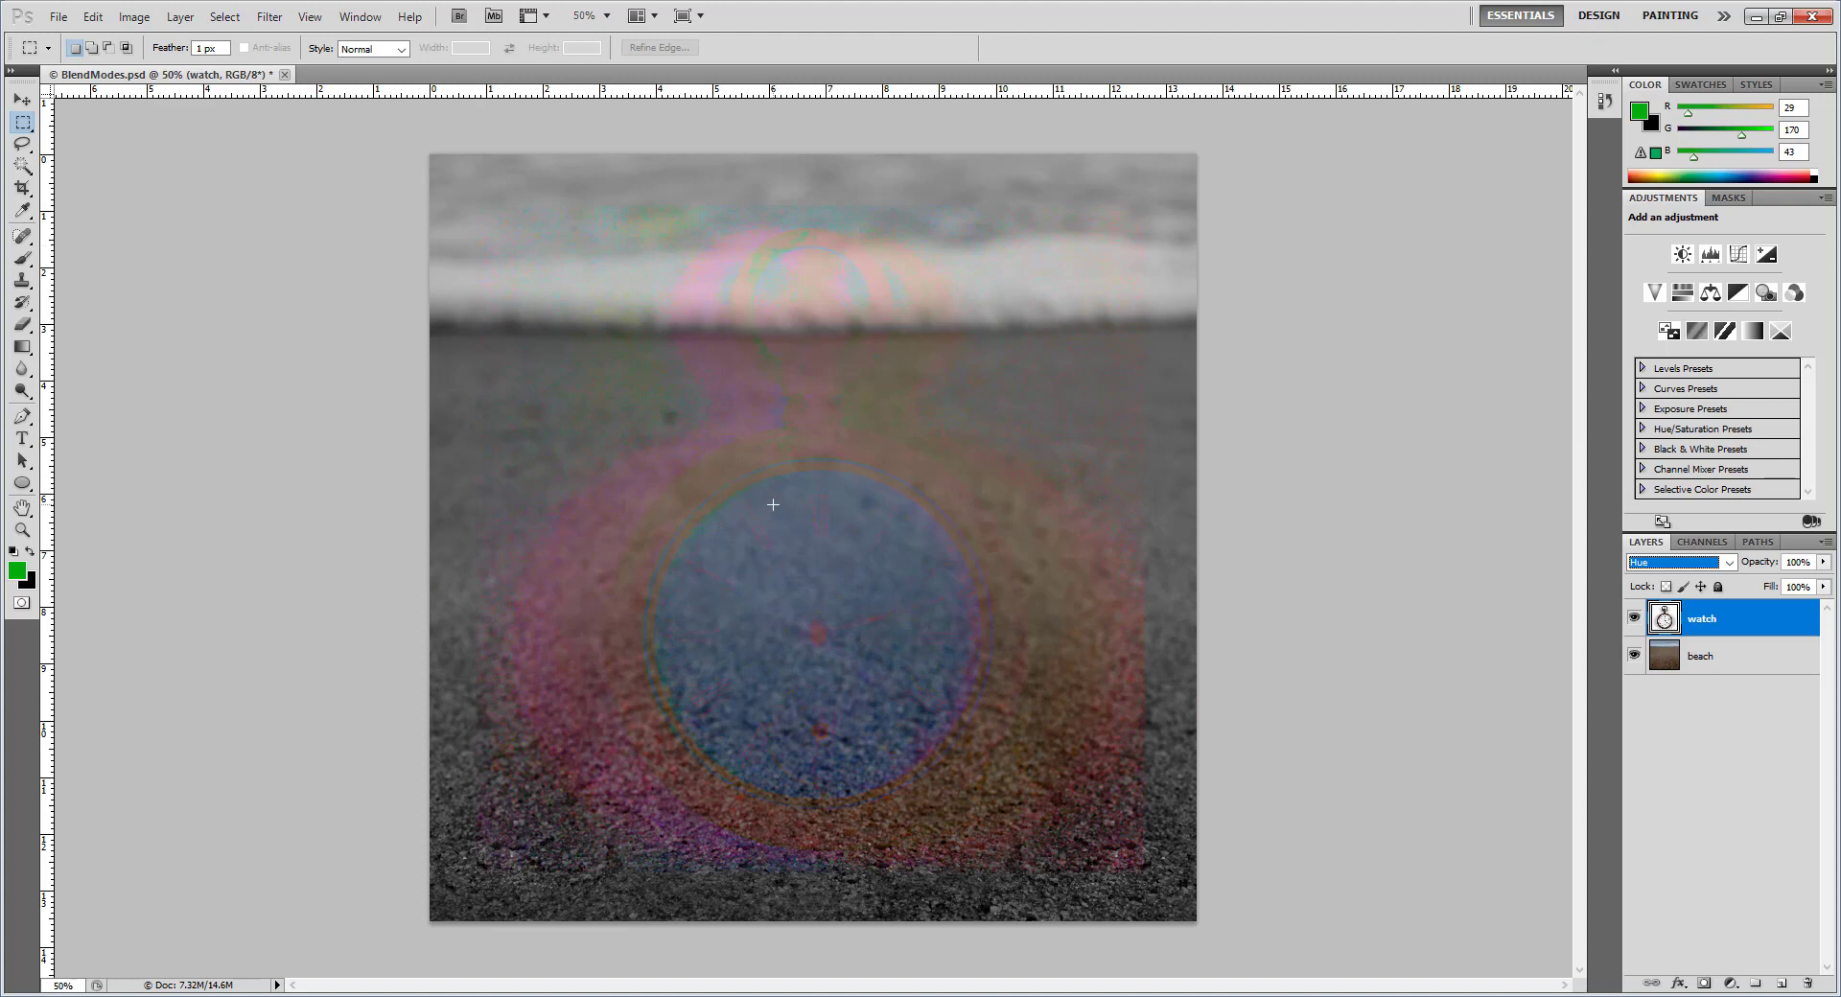
Set the watch layer's blend mode to Overlay
{"action": "left_click", "coordinate": [1632, 563]}
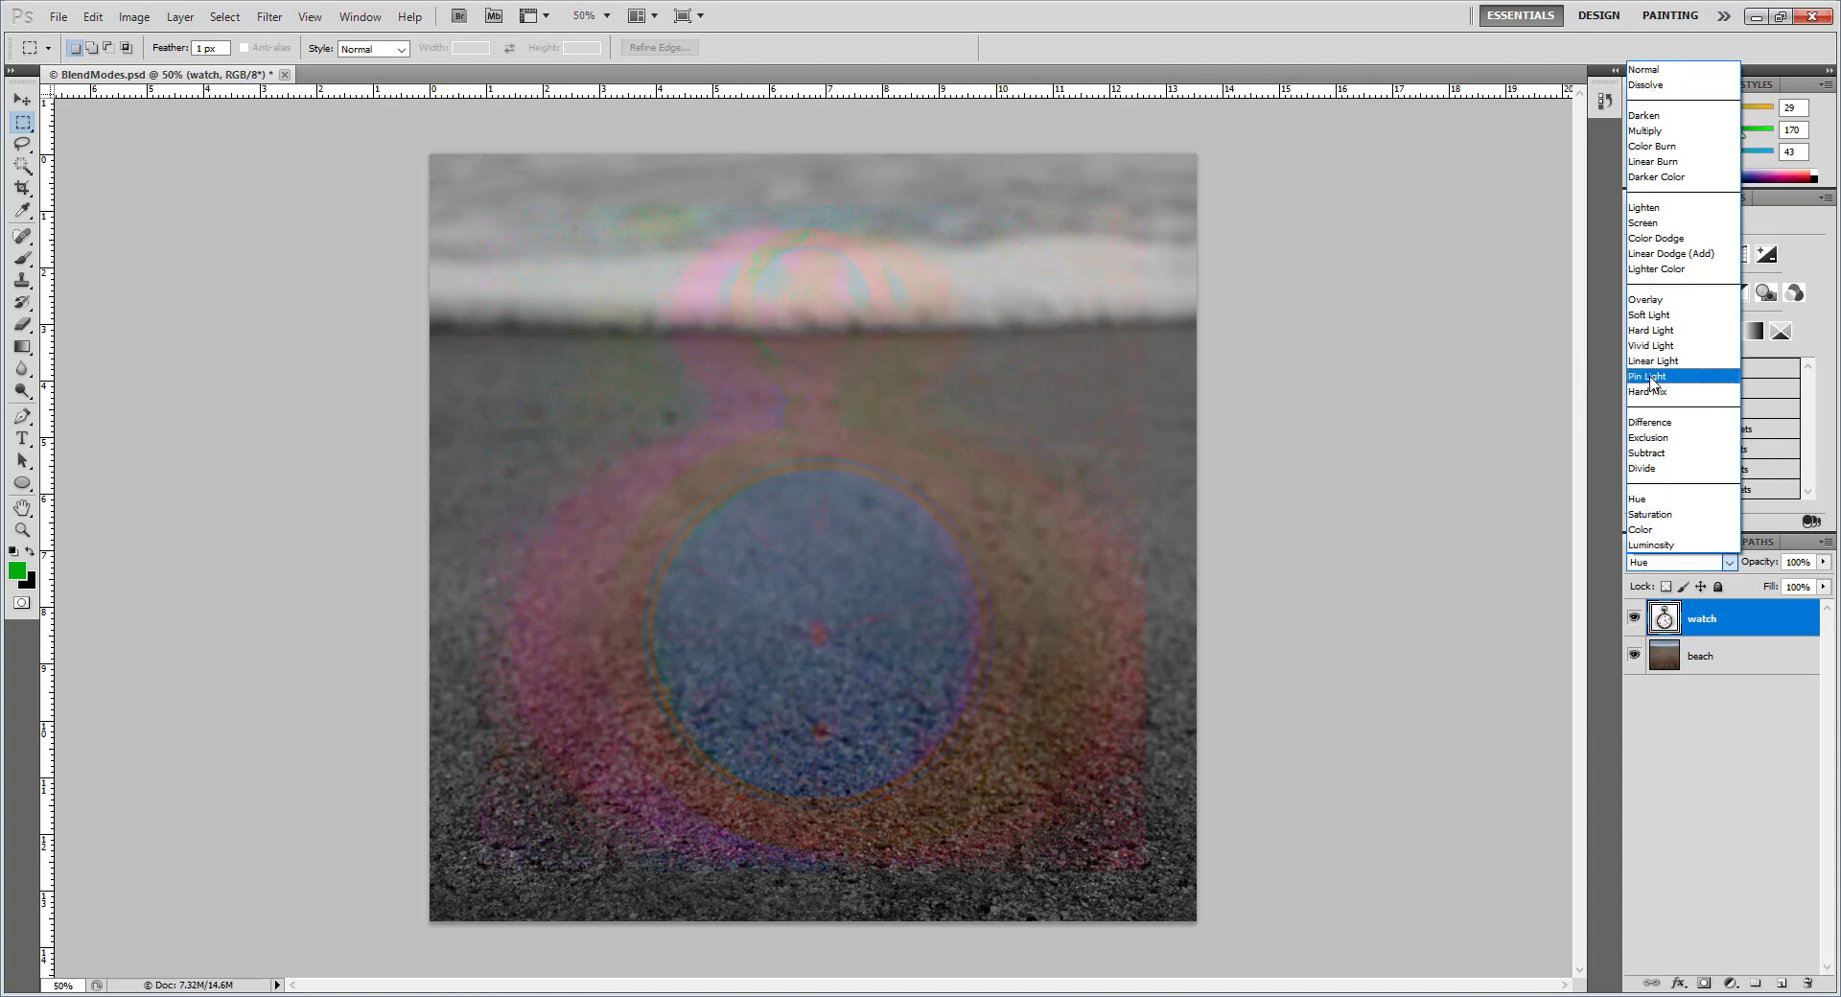
{"action": "left_click", "coordinate": [1651, 300]}
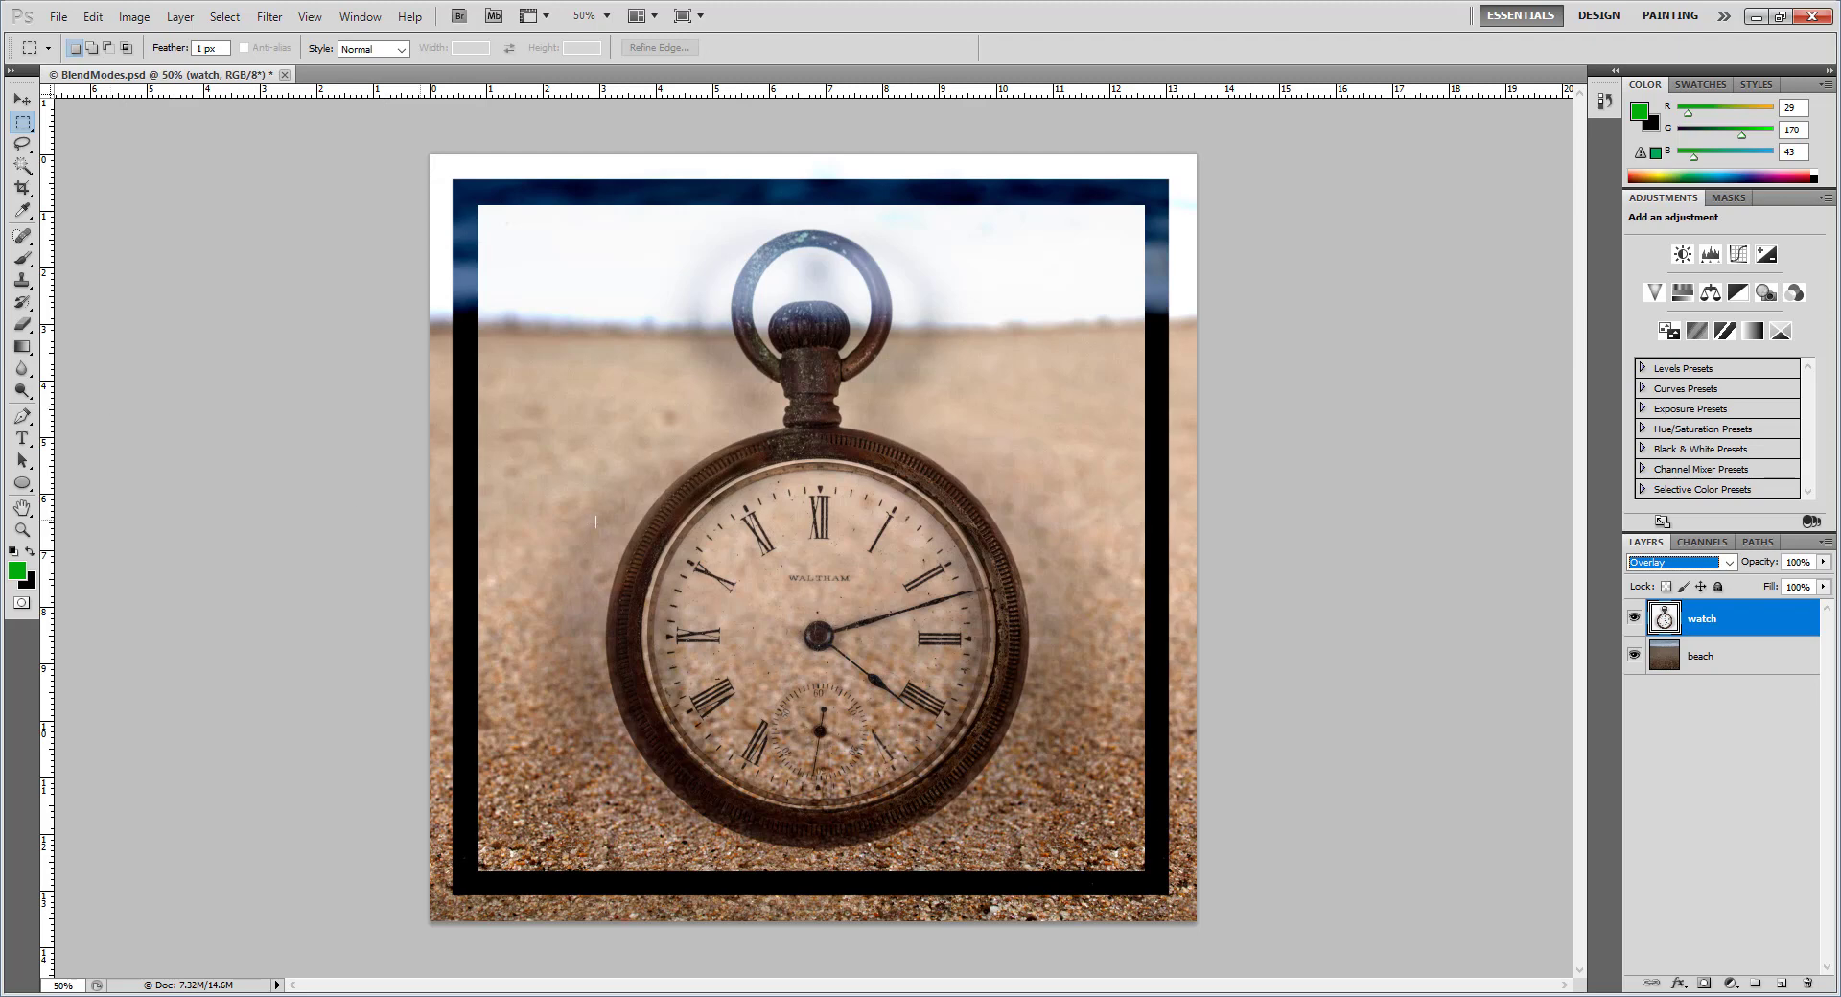
{"action": "left_click", "coordinate": [1676, 562]}
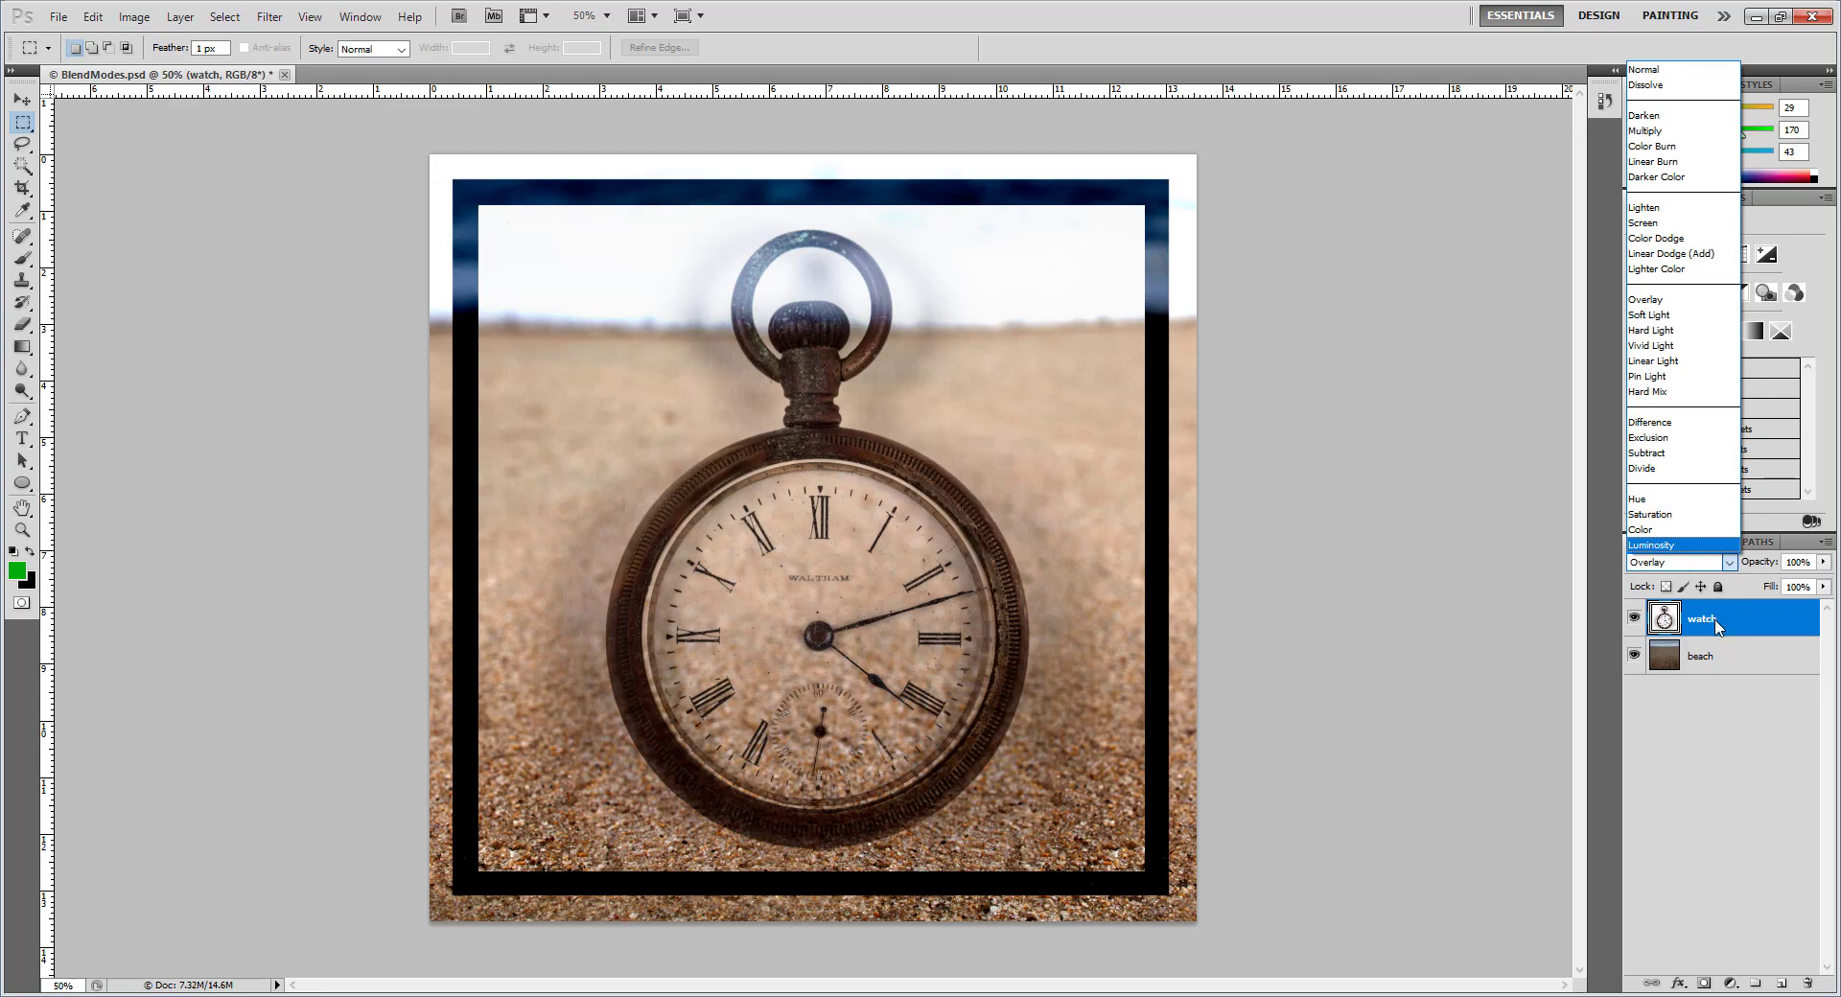
{"action": "left_click", "coordinate": [1718, 668]}
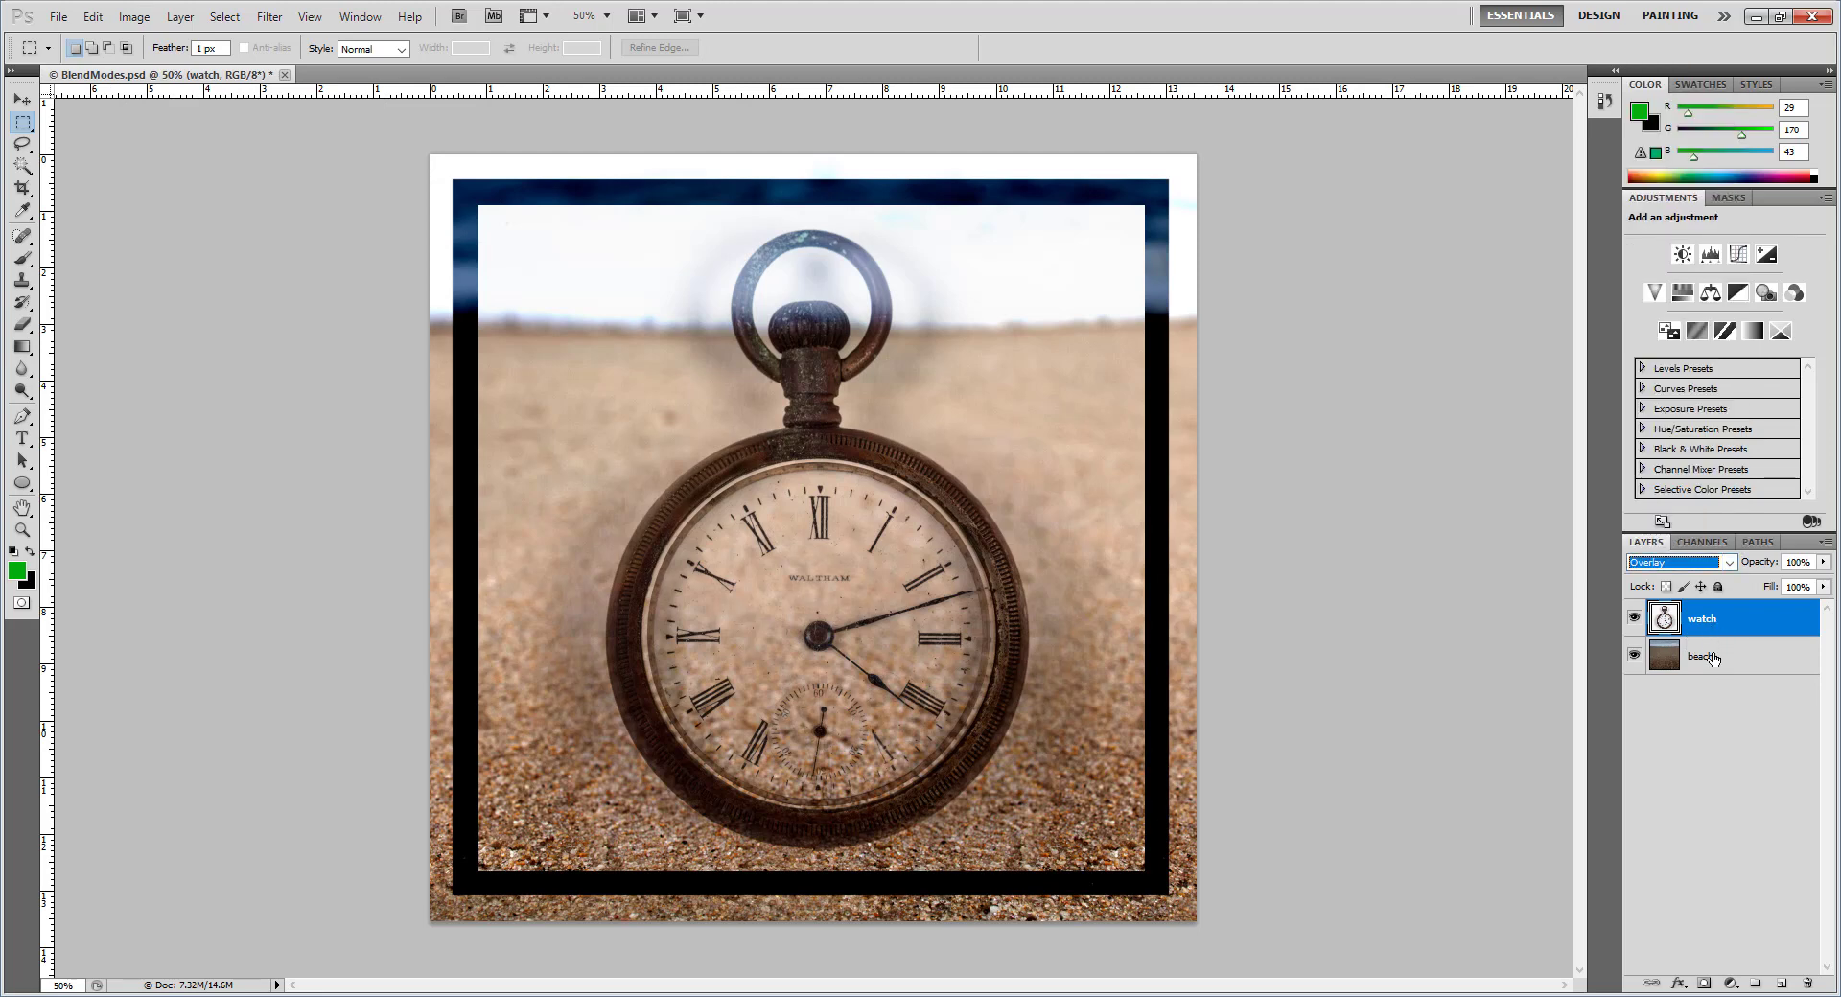
Select the beach layer, reselect the watch layer, and open its list of blend modes
{"action": "left_click", "coordinate": [1714, 658]}
{"action": "left_click", "coordinate": [1714, 628]}
{"action": "left_click", "coordinate": [1677, 562]}
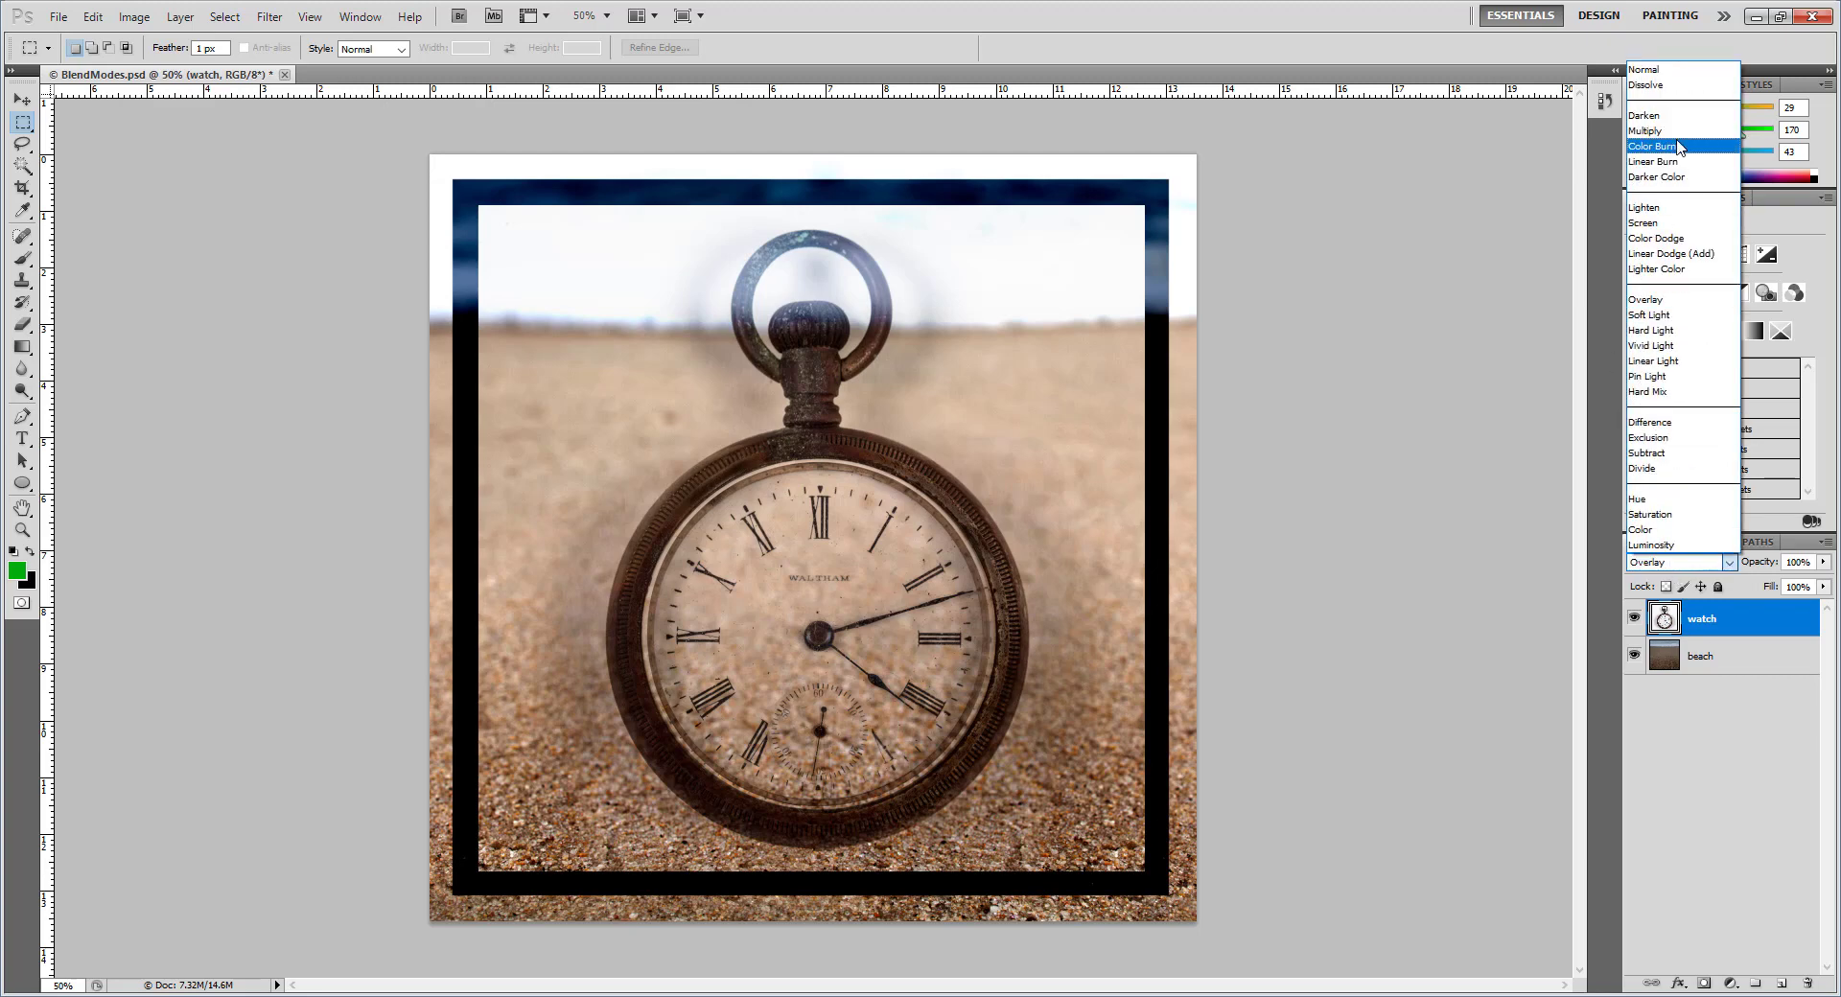